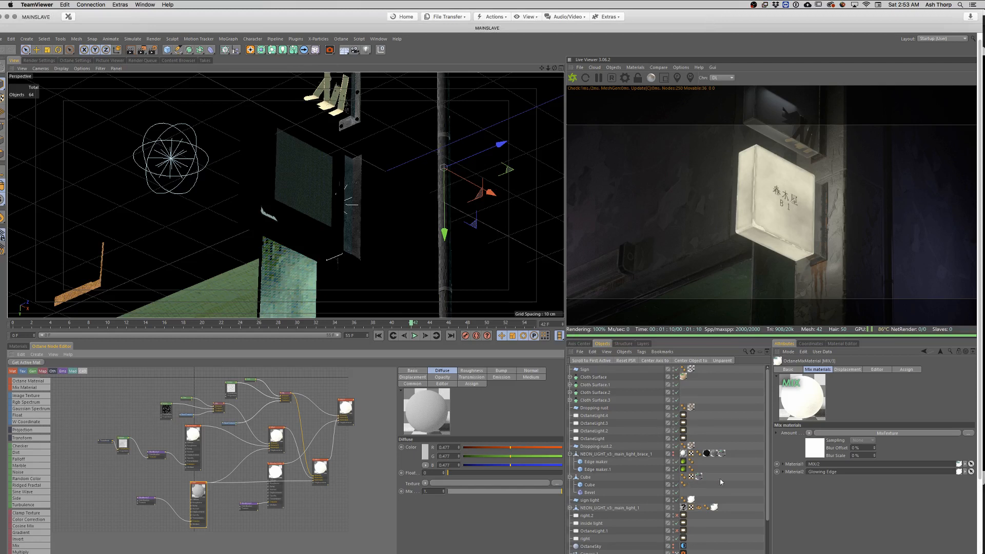
Step: Toggle individual Octane lights, including OctaneLight.1 and light.2, off and on to check their contribution in the live render
{"action": "scroll", "coordinate": [689, 487], "scroll_direction": "down", "scroll_amount": 6}
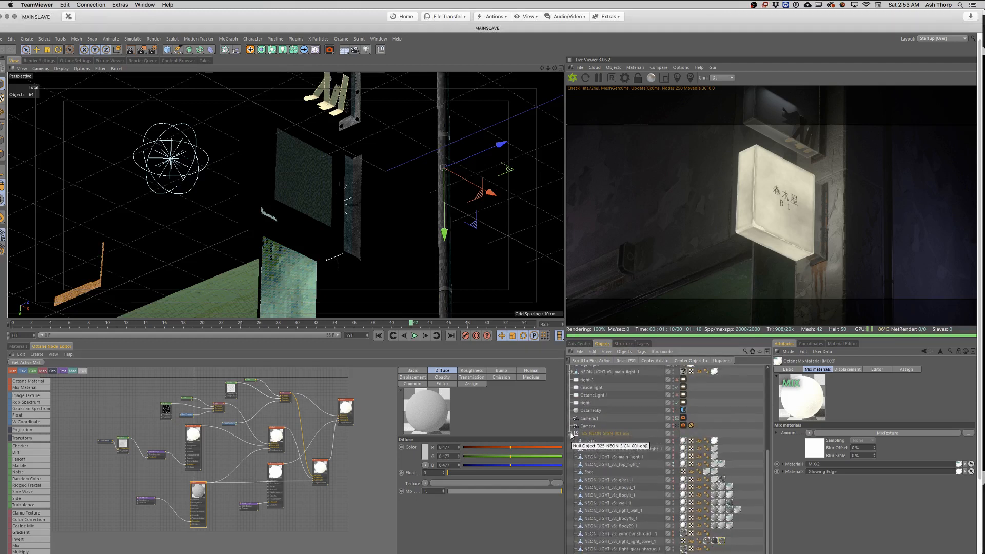
{"action": "scroll", "coordinate": [678, 493], "scroll_direction": "up", "scroll_amount": 6}
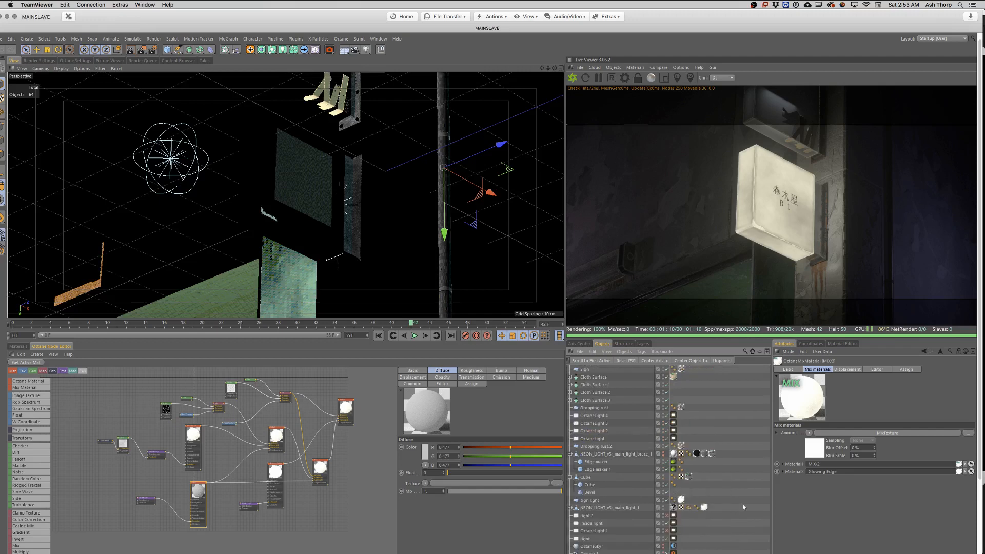
{"action": "scroll", "coordinate": [746, 466], "scroll_direction": "down", "scroll_amount": 3}
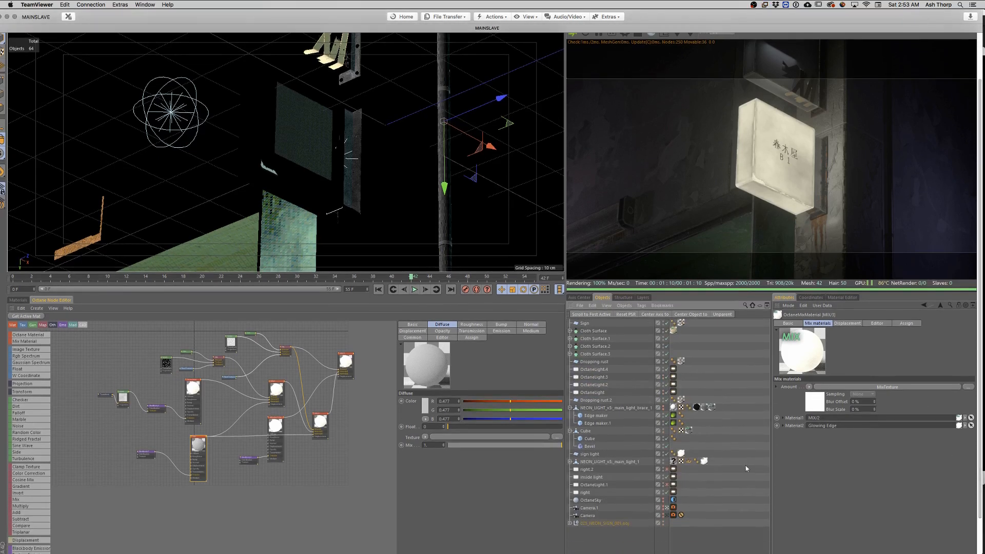
{"action": "left_click", "coordinate": [666, 384]}
{"action": "left_click", "coordinate": [667, 370]}
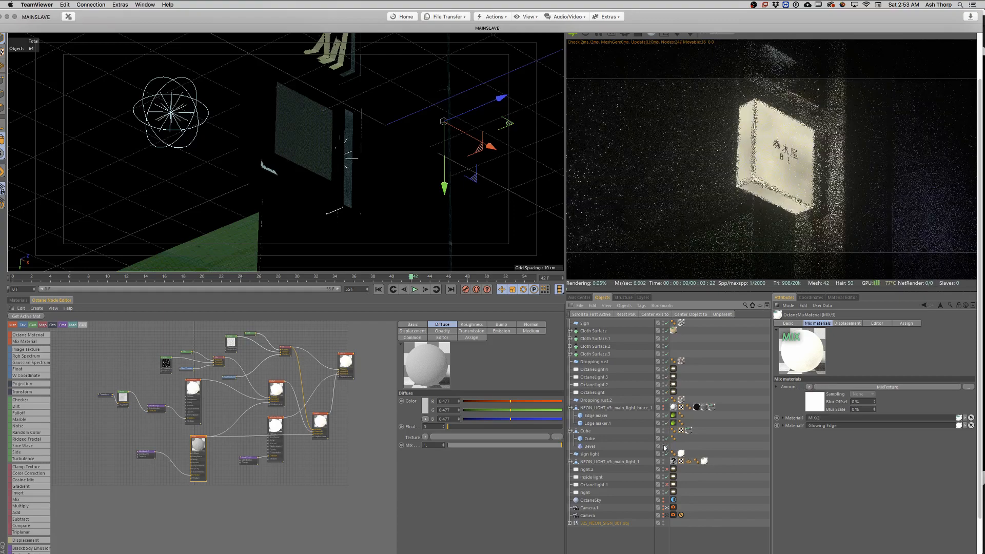
{"action": "left_click", "coordinate": [668, 484]}
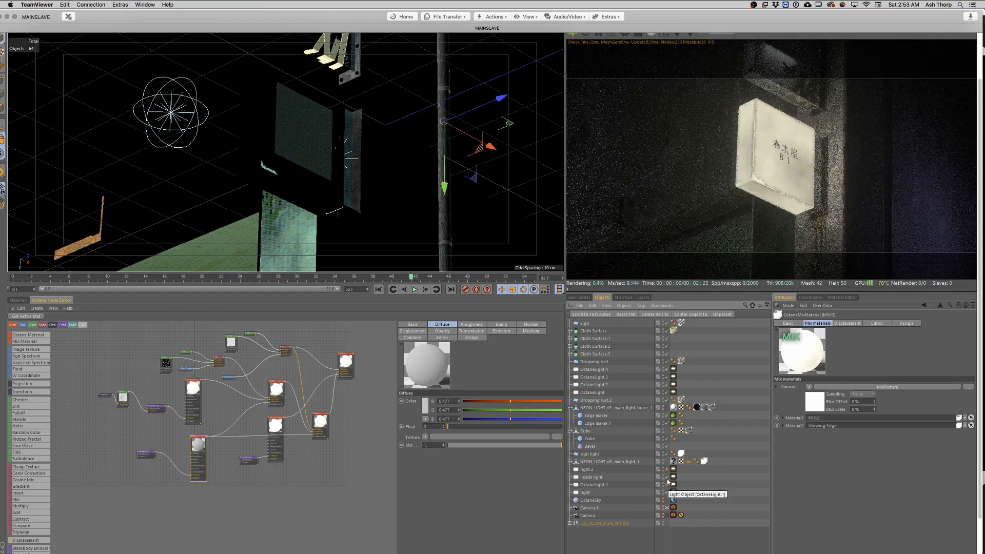
{"action": "left_click", "coordinate": [668, 485]}
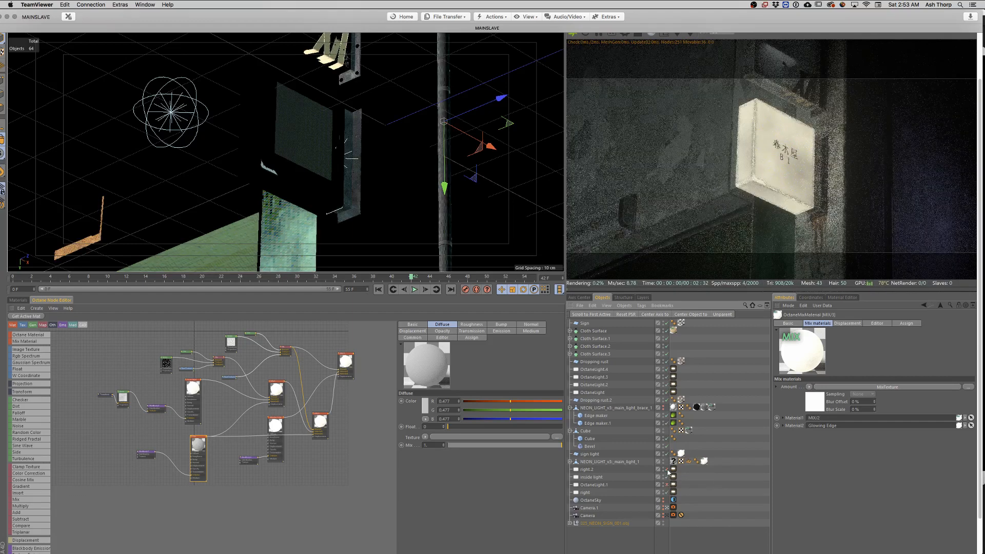
{"action": "left_click", "coordinate": [667, 470]}
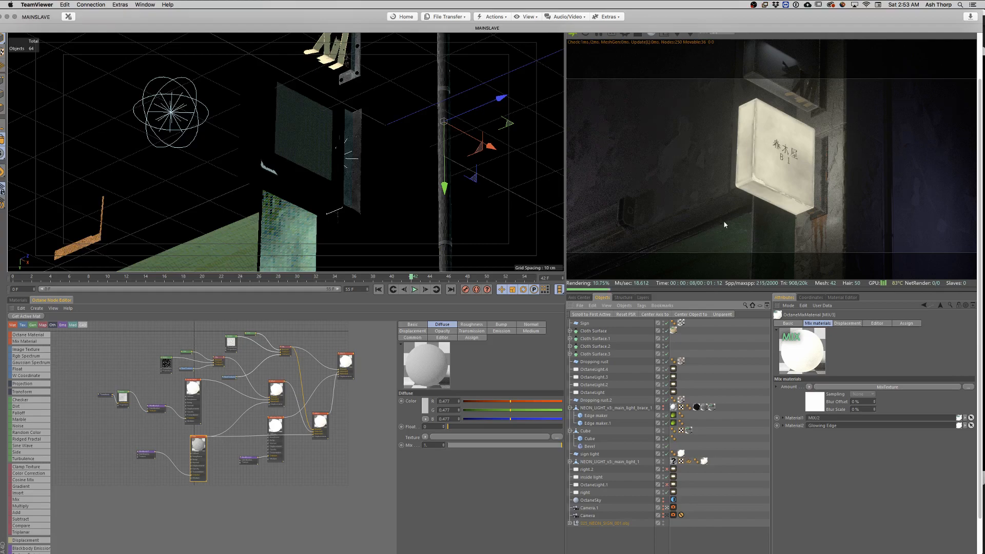
Step: Maximize the Live Viewer and render-preview regions over the wall ledge and green window below the glowing sign
{"action": "key", "text": "alt+Tab"}
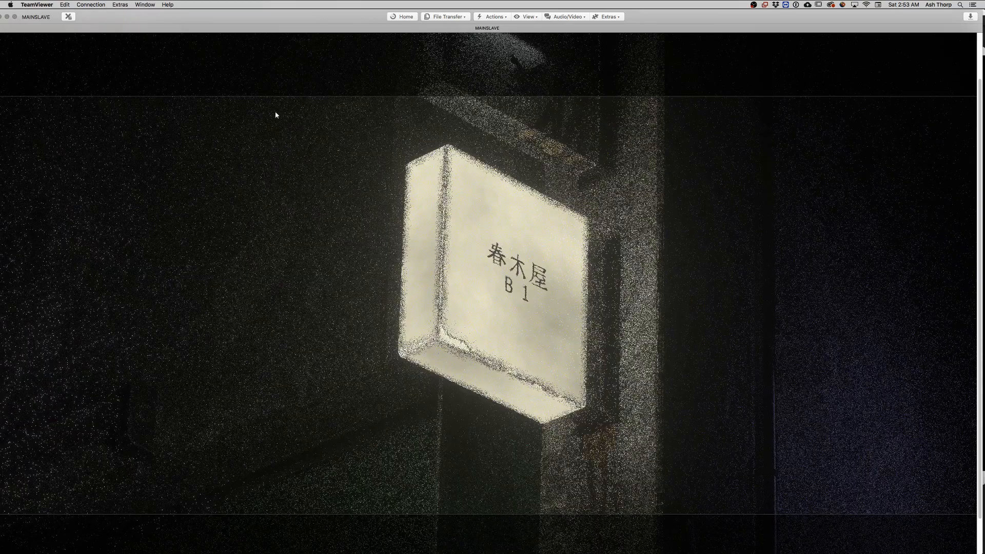
{"action": "left_click_drag", "start_coordinate": [981, 207], "coordinate": [979, 159]}
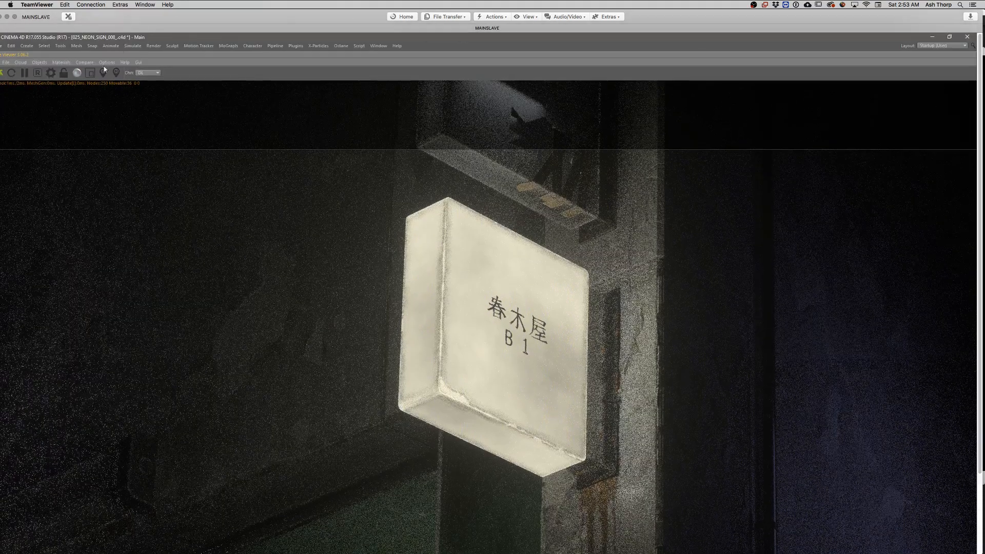
{"action": "left_click", "coordinate": [90, 74]}
{"action": "left_click_drag", "start_coordinate": [197, 424], "coordinate": [512, 547]}
{"action": "scroll", "coordinate": [462, 366], "scroll_direction": "down", "scroll_amount": 5}
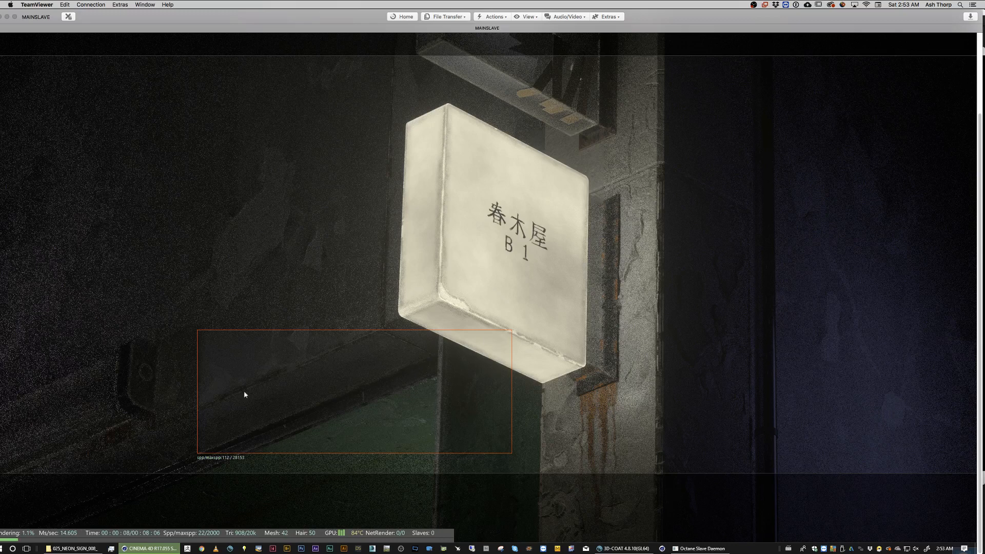
{"action": "left_click_drag", "start_coordinate": [177, 357], "coordinate": [455, 487]}
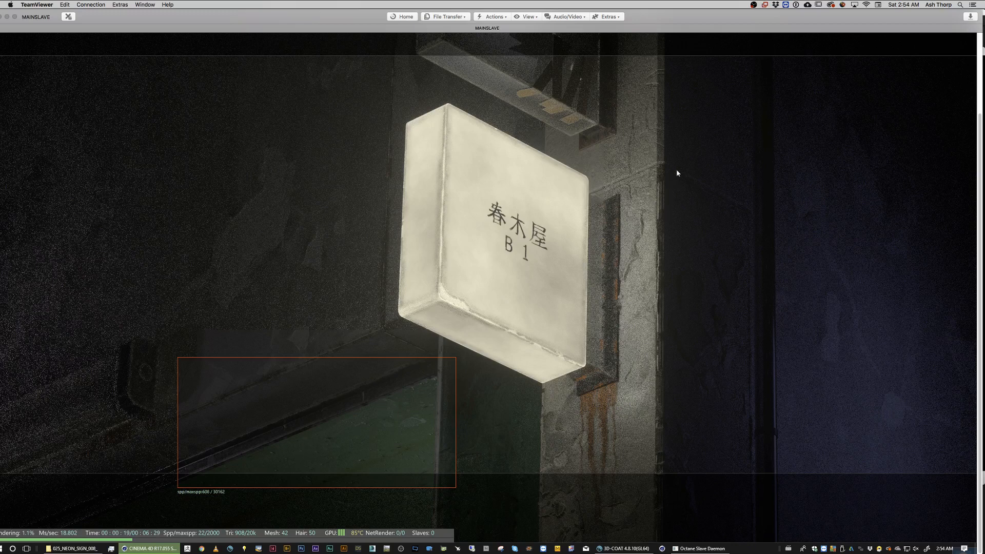
Step: Preview render regions over the concrete pillar beside the sign and the metal bracket above it
{"action": "left_click_drag", "start_coordinate": [701, 148], "coordinate": [590, 397]}
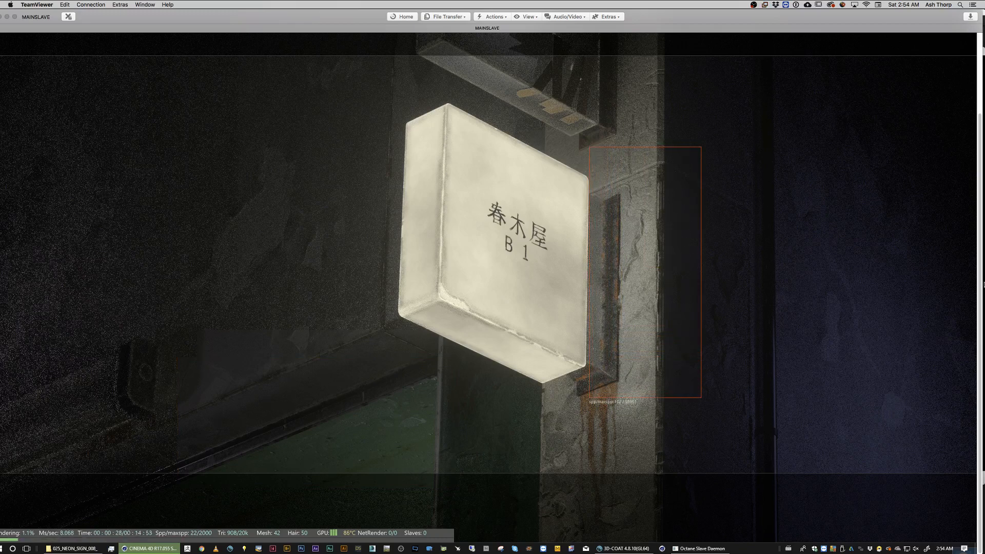
{"action": "scroll", "coordinate": [980, 271], "scroll_direction": "up", "scroll_amount": 2}
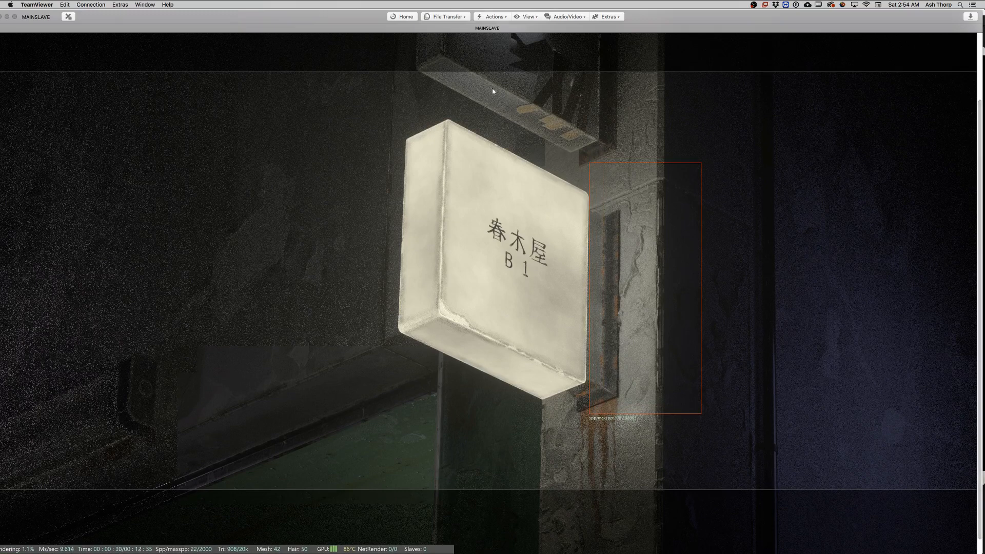
{"action": "left_click_drag", "start_coordinate": [380, 60], "coordinate": [641, 162]}
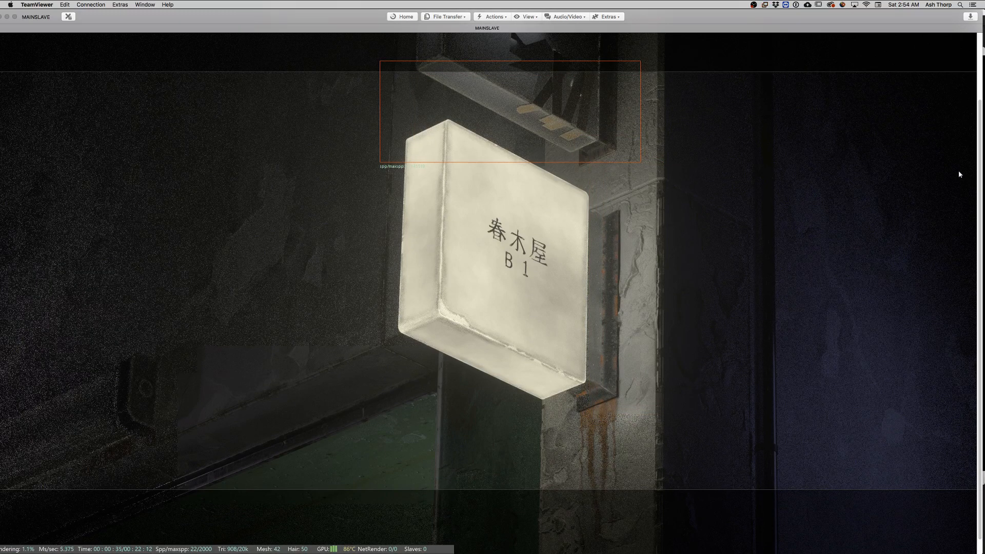
Step: Turn off region rendering in the Live Viewer and restore the normal multi-panel layout
{"action": "scroll", "coordinate": [982, 172], "scroll_direction": "down", "scroll_amount": 1}
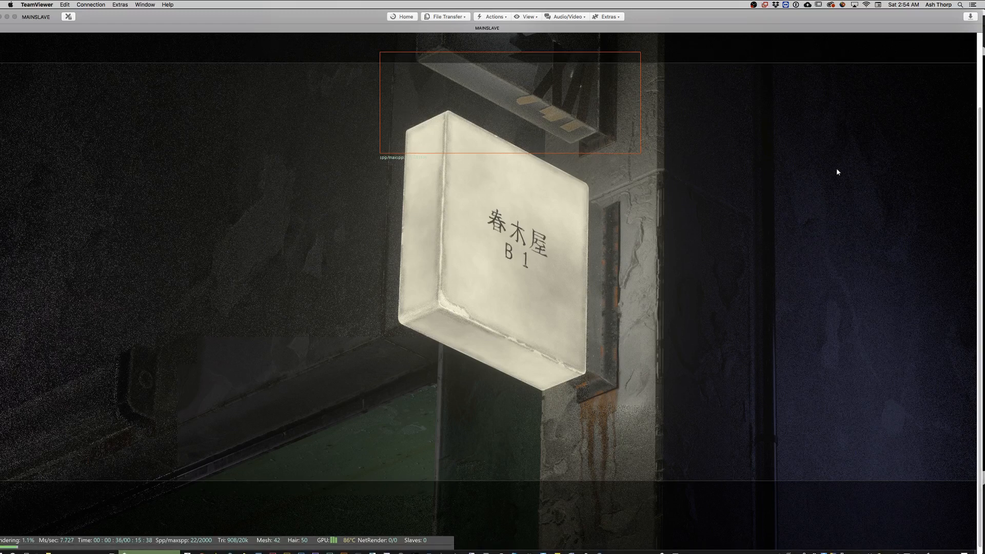
{"action": "scroll", "coordinate": [838, 171], "scroll_direction": "up", "scroll_amount": 5}
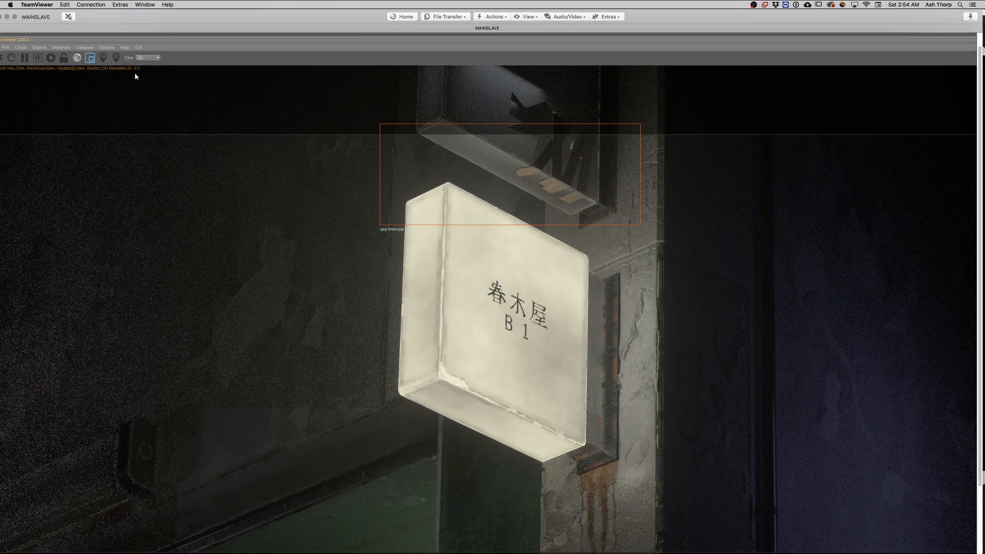
{"action": "left_click", "coordinate": [91, 58]}
{"action": "key", "text": "ctrl+Tab"}
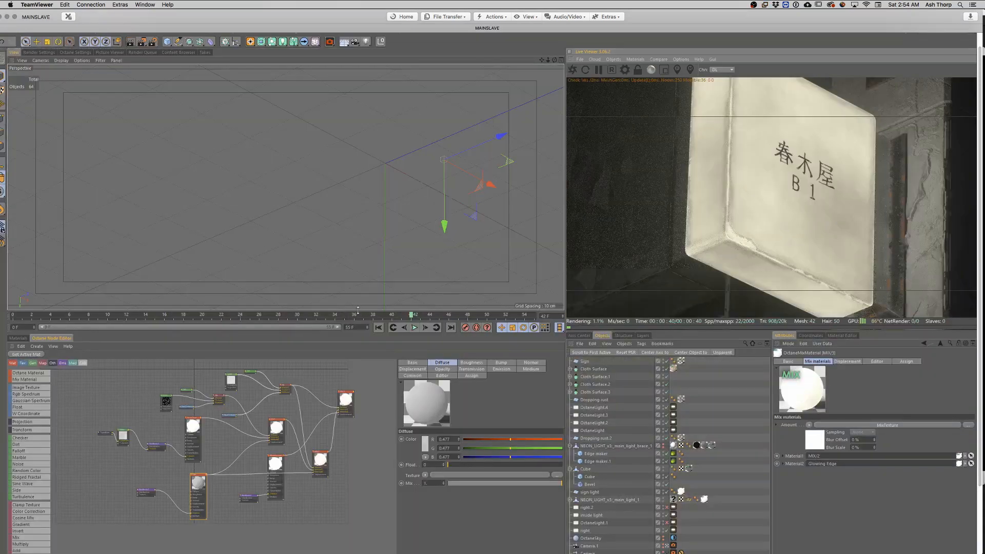
Step: Maximize the Octane node editor and frame the sign material's entire node network
{"action": "key", "text": "ctrl+Tab"}
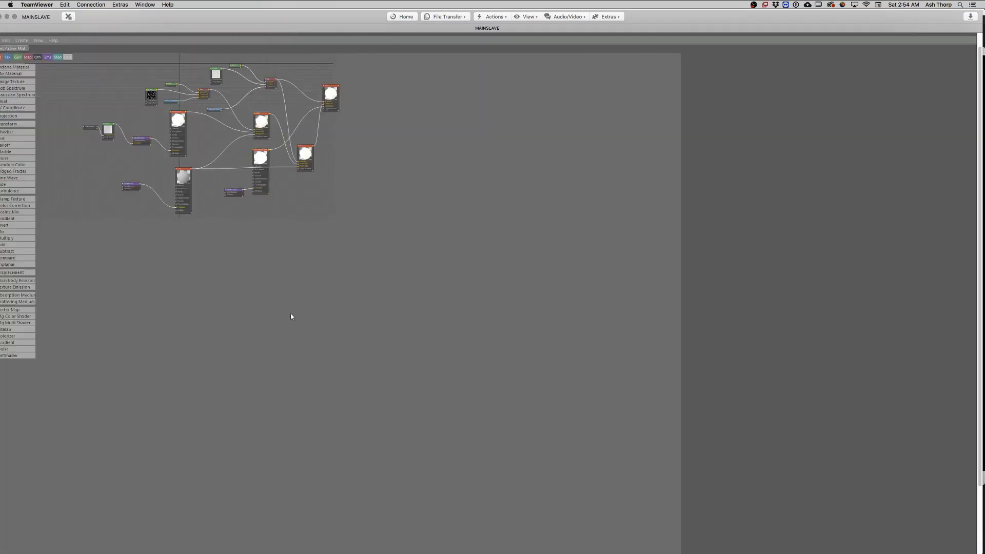
{"action": "scroll", "coordinate": [242, 246], "scroll_direction": "down", "scroll_amount": 5}
{"action": "scroll", "coordinate": [241, 247], "scroll_direction": "up", "scroll_amount": 7}
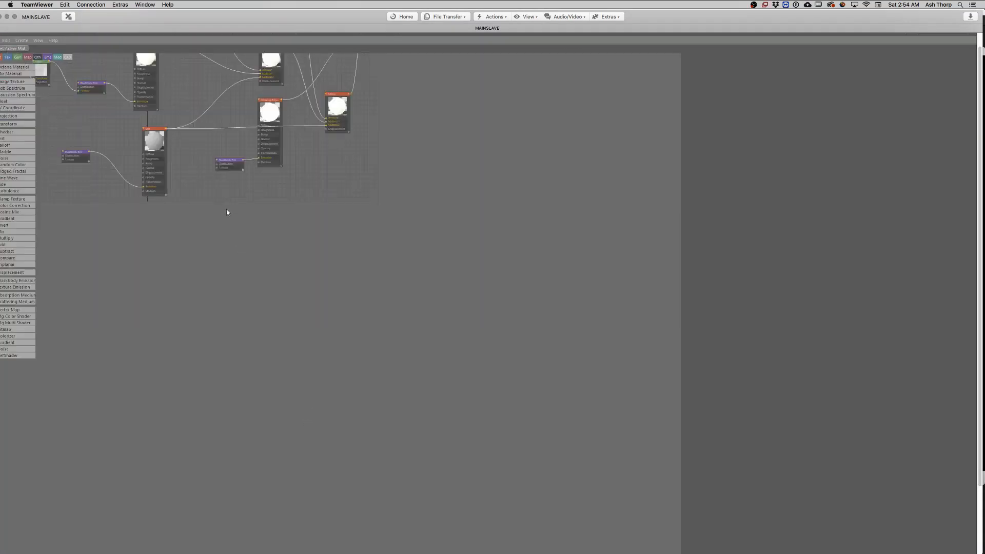
{"action": "middle_click_drag", "start_coordinate": [226, 209], "coordinate": [402, 355]}
{"action": "scroll", "coordinate": [381, 304], "scroll_direction": "up", "scroll_amount": 3}
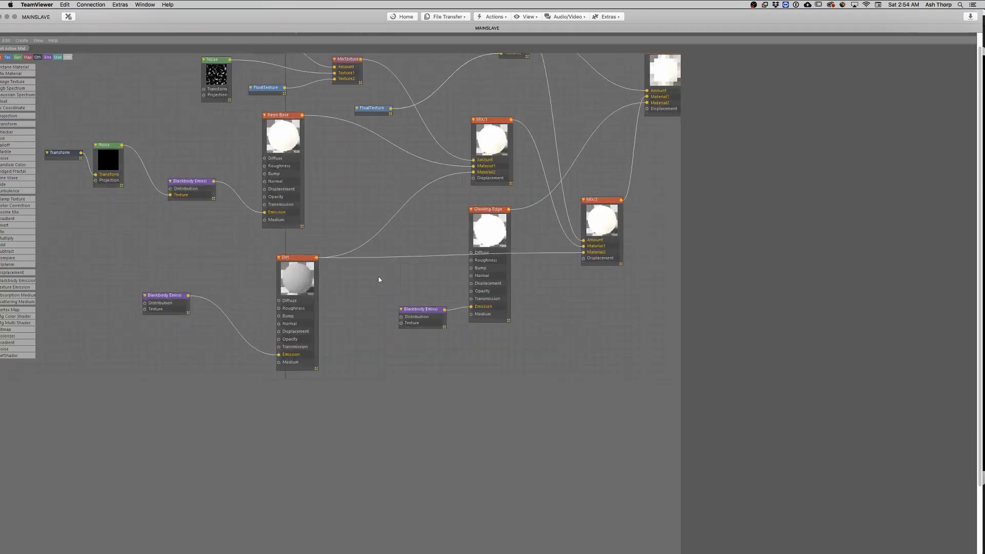
{"action": "middle_click_drag", "start_coordinate": [365, 298], "coordinate": [347, 331]}
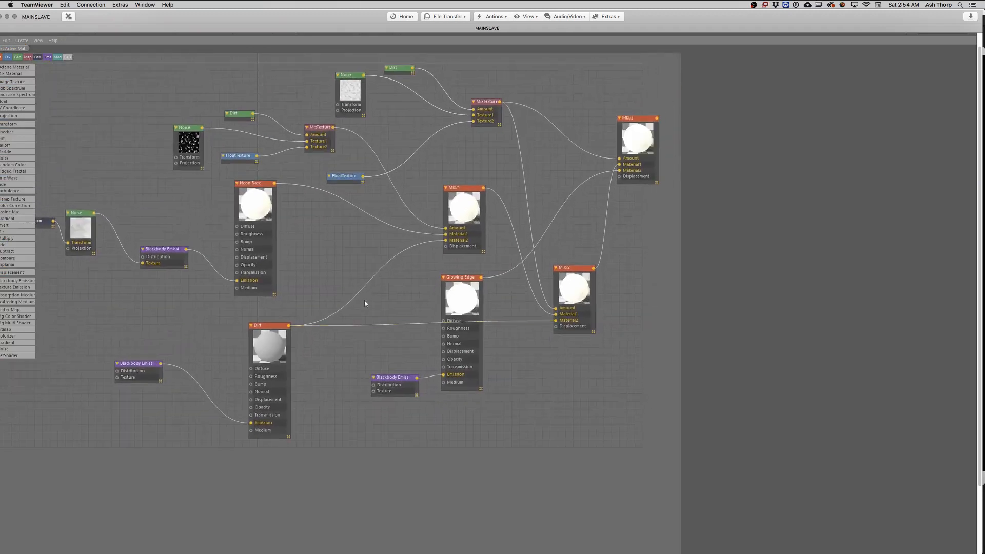
{"action": "scroll", "coordinate": [362, 297], "scroll_direction": "down", "scroll_amount": 1}
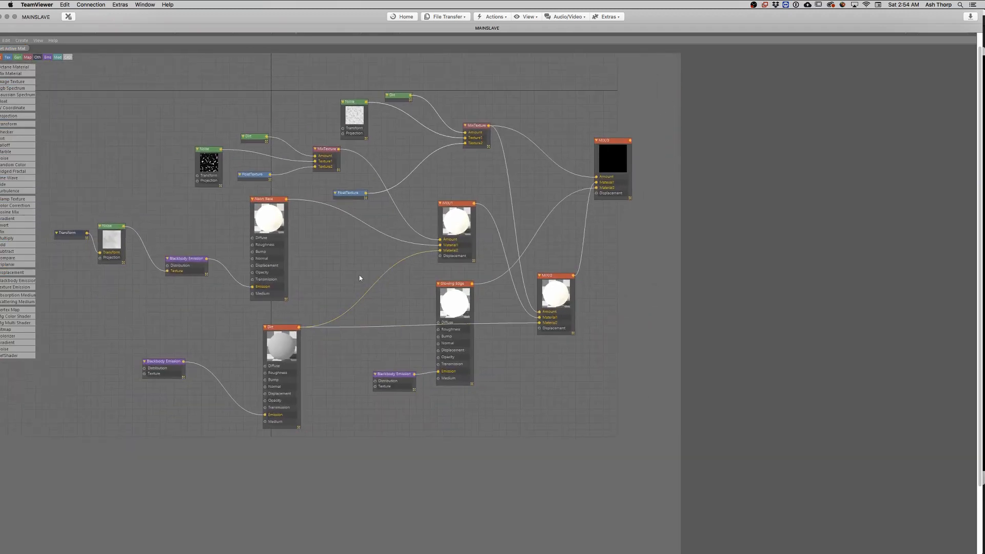
{"action": "middle_click_drag", "start_coordinate": [359, 278], "coordinate": [374, 286]}
Step: Inspect the settings of the final mix material, Dirt, Neon Base, its Blackbody Emission and the Noise node feeding it
{"action": "left_click", "coordinate": [612, 199]}
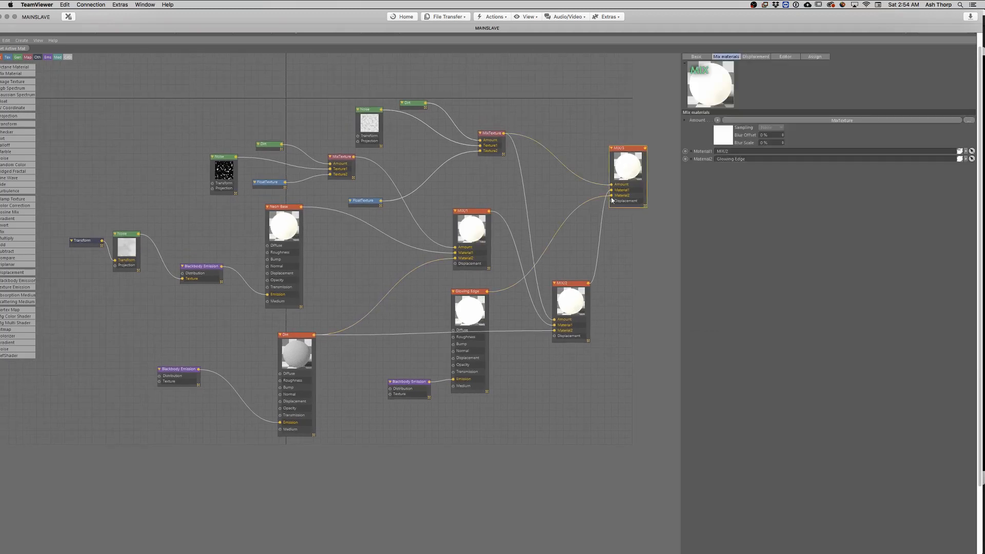
{"action": "left_click", "coordinate": [295, 363]}
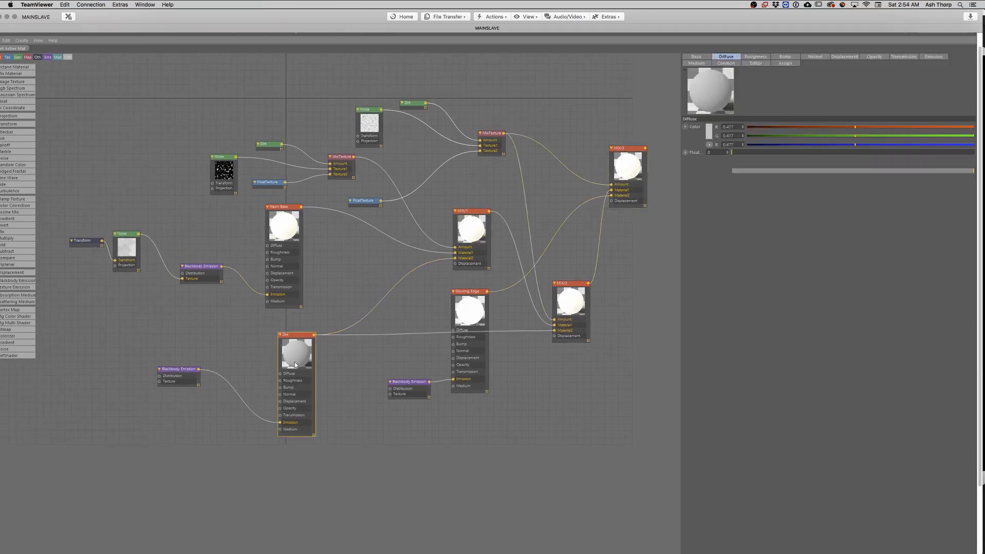
{"action": "left_click", "coordinate": [282, 236]}
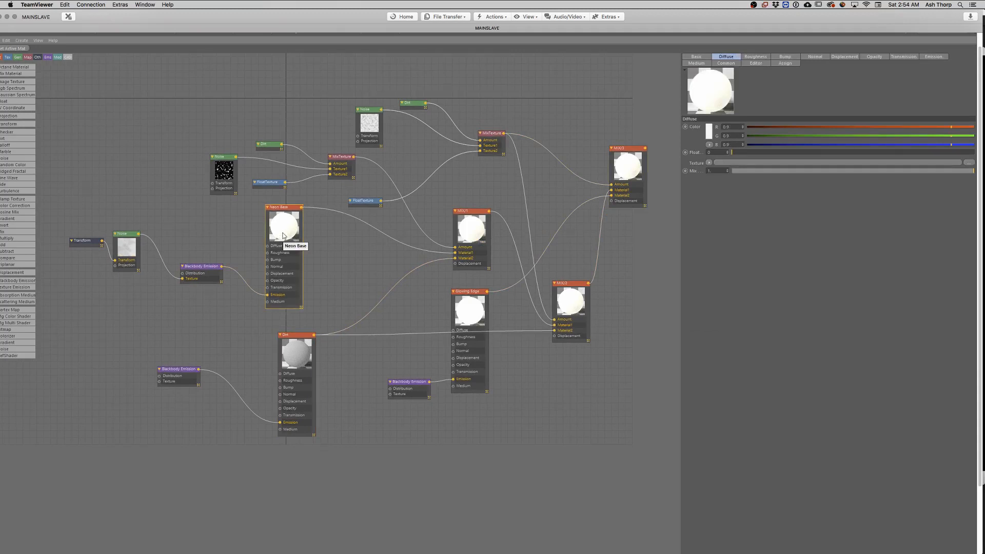
{"action": "left_click", "coordinate": [697, 55]}
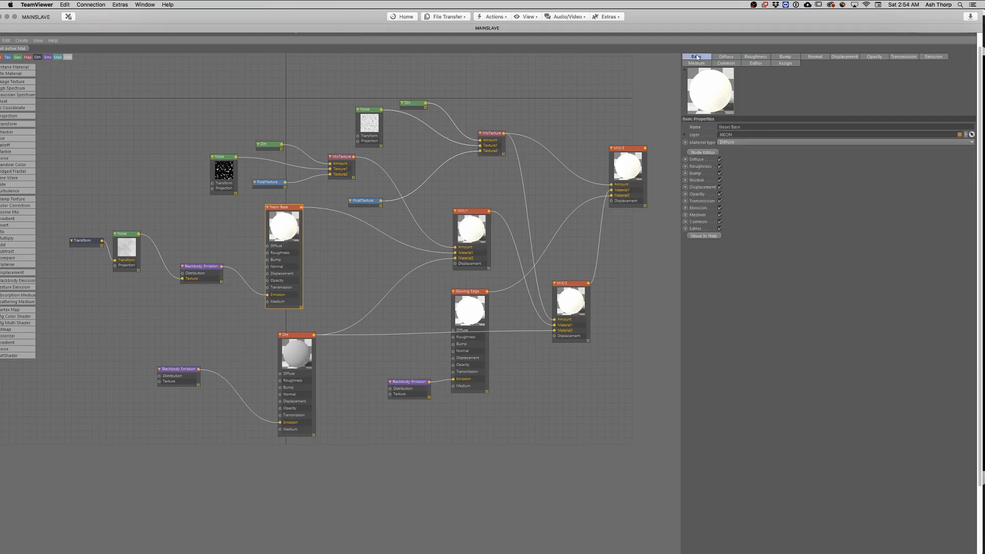
{"action": "left_click_drag", "start_coordinate": [296, 227], "coordinate": [302, 228]}
{"action": "left_click_drag", "start_coordinate": [198, 267], "coordinate": [203, 267]}
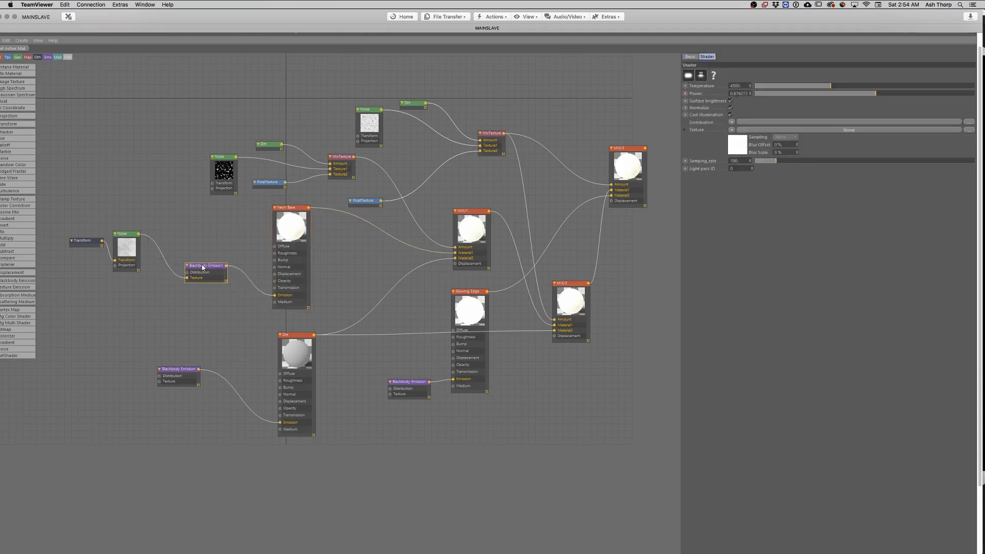
{"action": "left_click", "coordinate": [122, 251]}
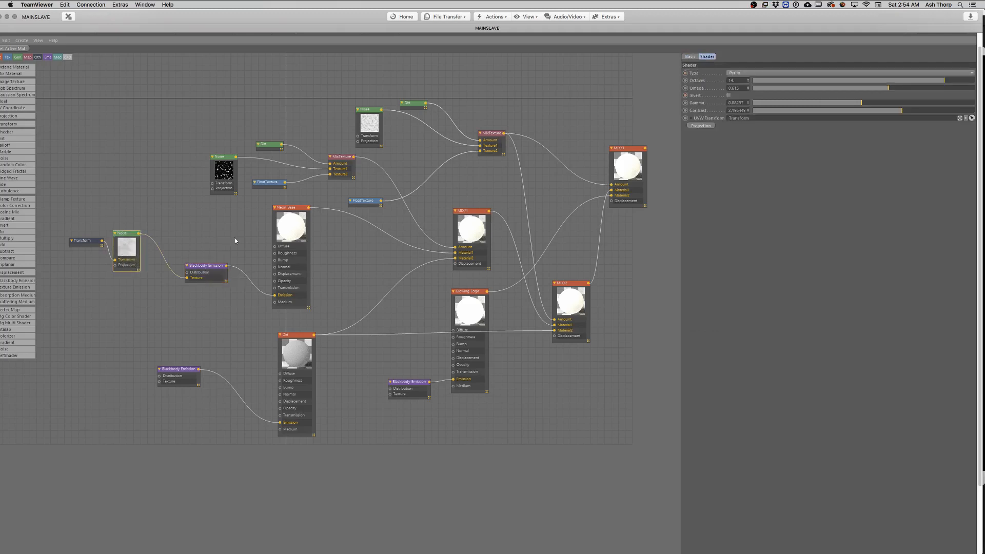
Step: Switch to Photoshop and hide and show the Background copy layer to compare render versions against the reference sign
{"action": "key", "text": "super+Tab"}
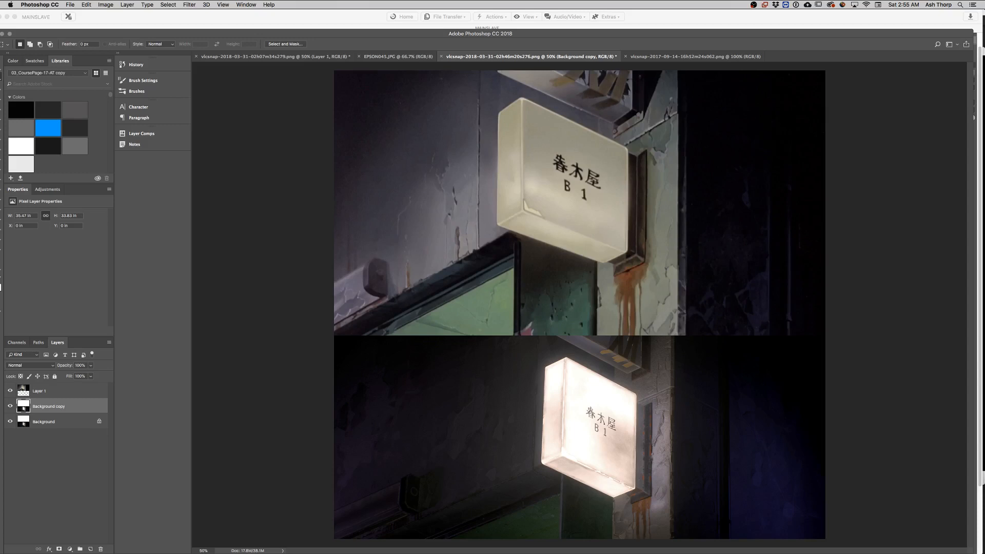
{"action": "left_click", "coordinate": [11, 406]}
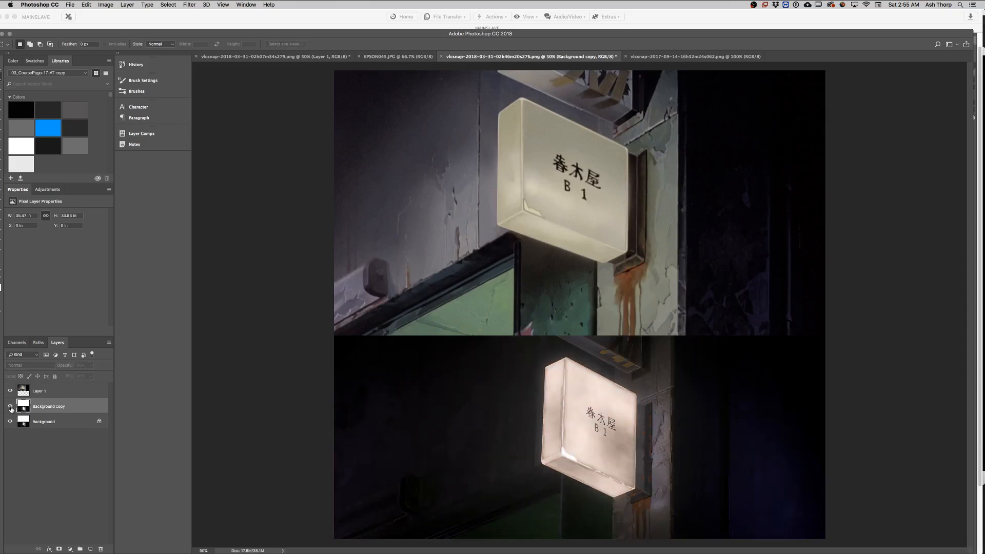
{"action": "left_click", "coordinate": [11, 406]}
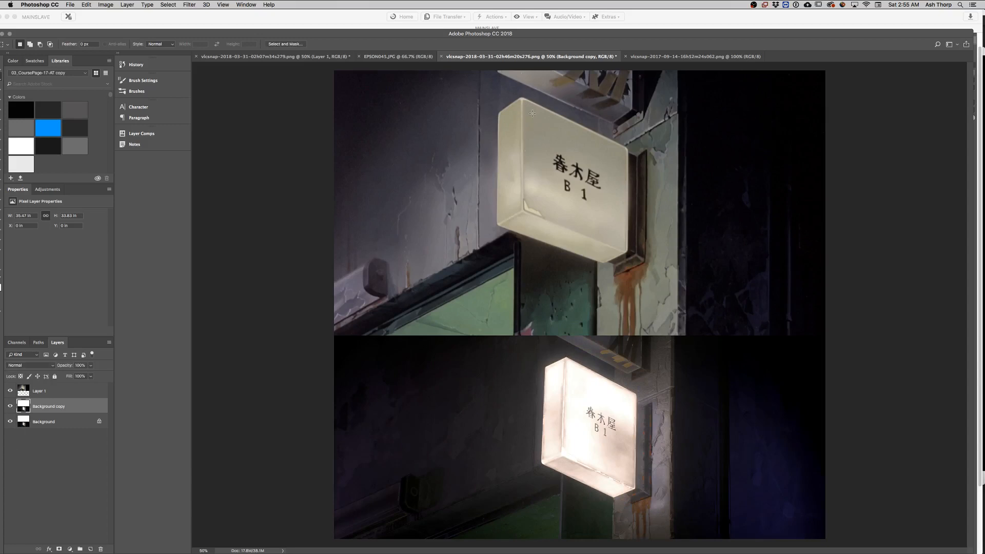
{"action": "left_click", "coordinate": [364, 23]}
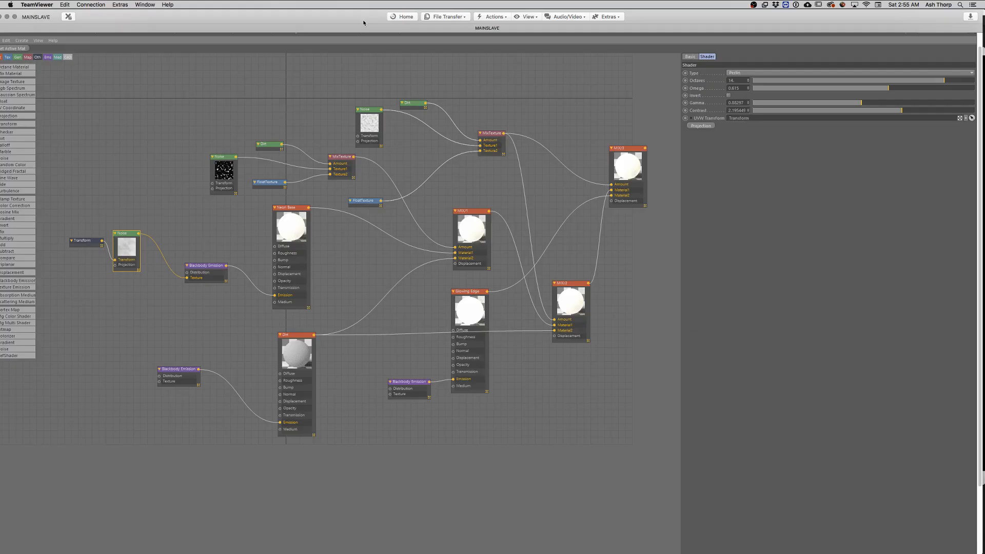
Step: Select the Neon Base material node and compare the sign's look with the reference image in Photoshop
{"action": "left_click_drag", "start_coordinate": [293, 229], "coordinate": [293, 231]}
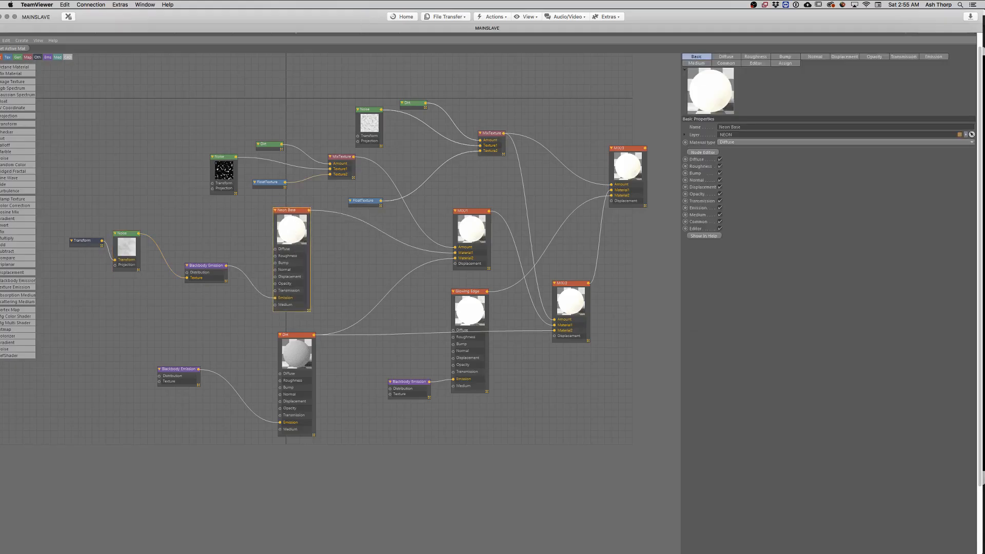
{"action": "key", "text": "super+Tab"}
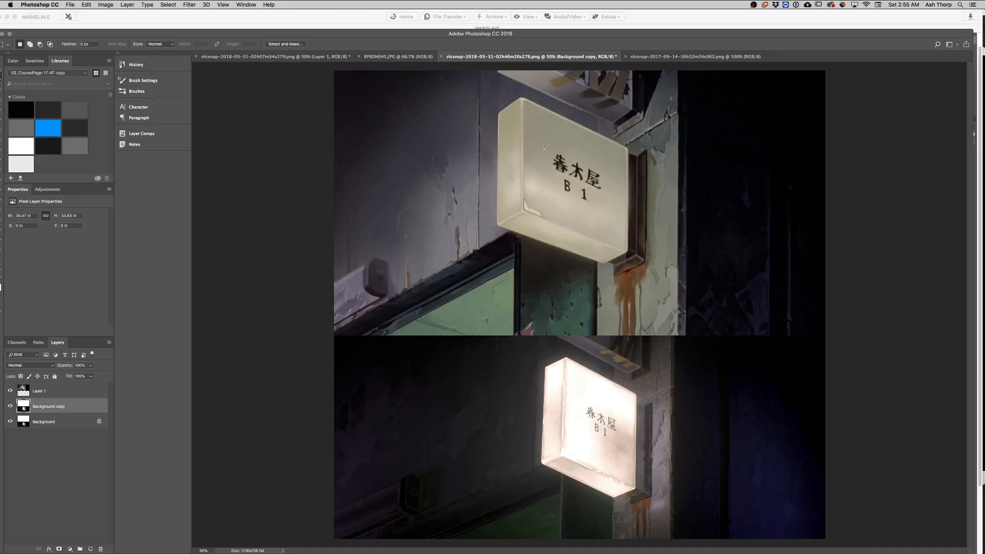
{"action": "key", "text": "super+Tab"}
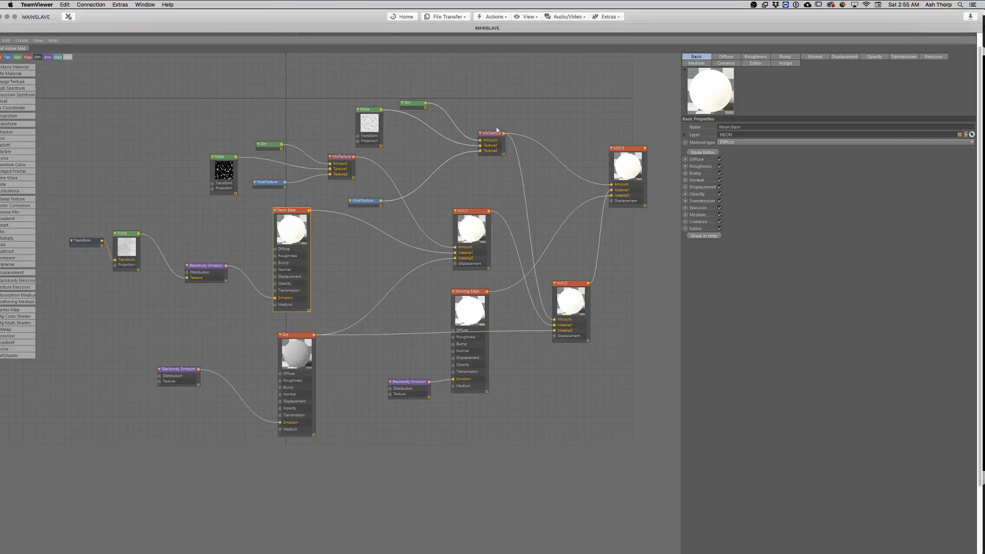
Step: Inspect the Noise and Blackbody Emission feeding Neon Base, plus the MixTexture, Dirt, MIX/1 and black speckled Noise nodes of the network
{"action": "left_click", "coordinate": [126, 253]}
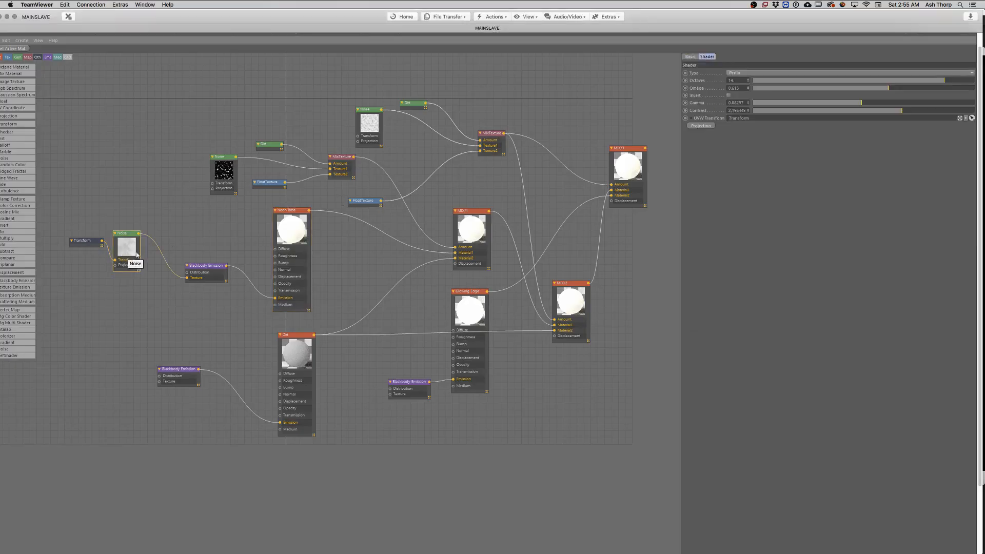
{"action": "left_click", "coordinate": [205, 267]}
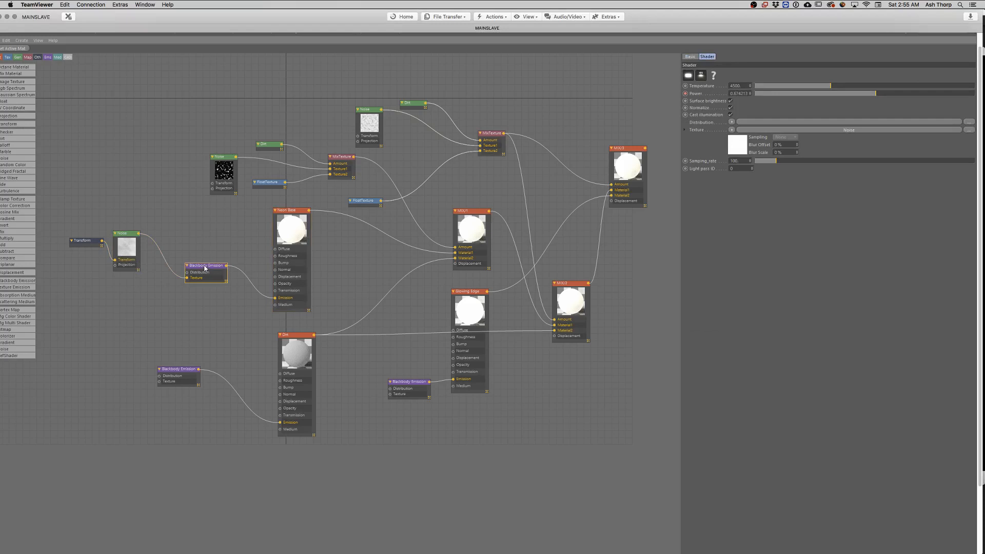
{"action": "left_click", "coordinate": [130, 250]}
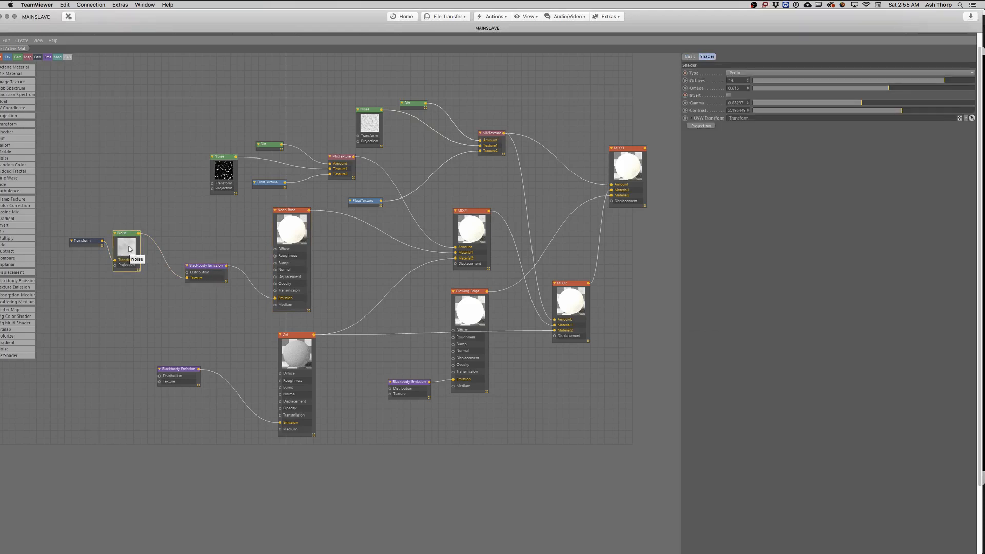
{"action": "left_click_drag", "start_coordinate": [342, 157], "coordinate": [347, 159]}
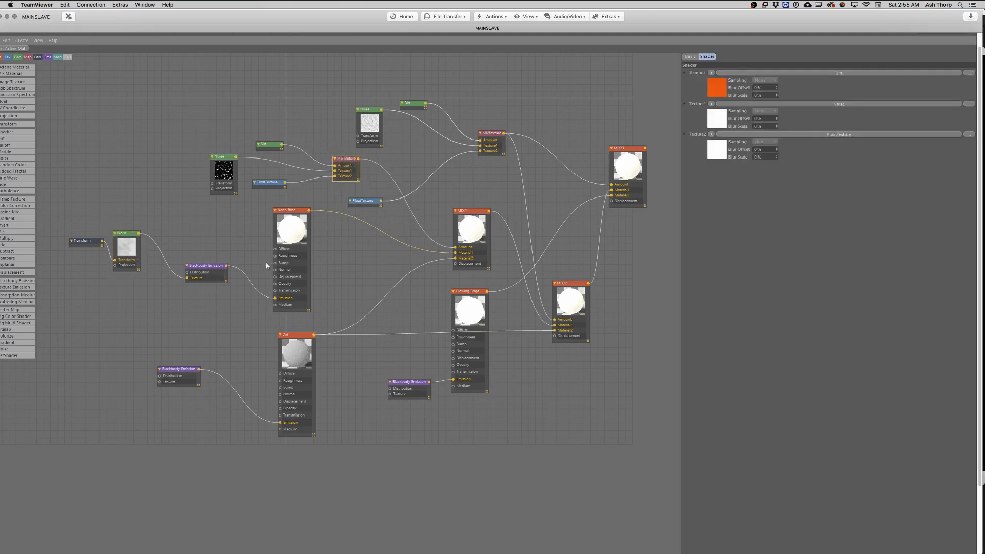
{"action": "left_click", "coordinate": [297, 348]}
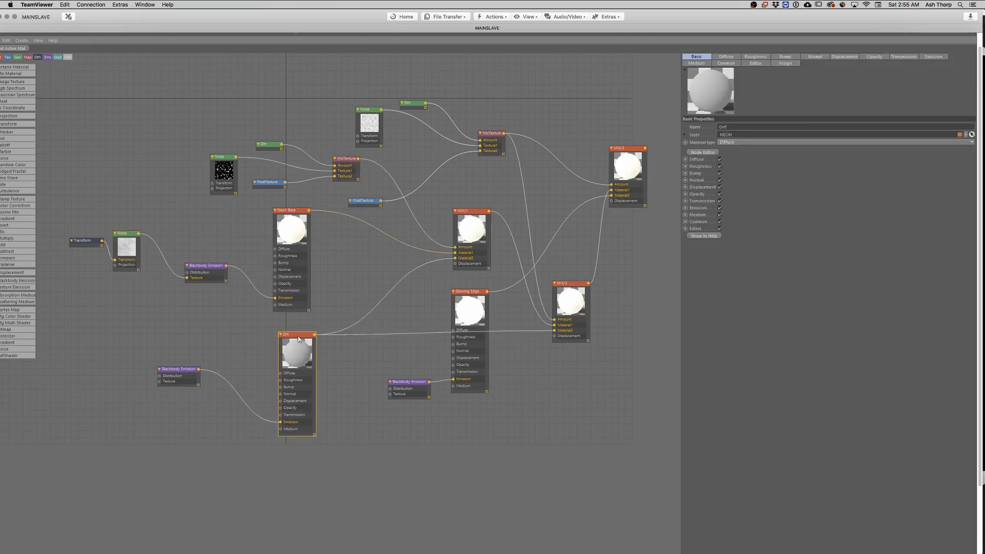
{"action": "left_click_drag", "start_coordinate": [479, 236], "coordinate": [478, 228]}
{"action": "left_click", "coordinate": [347, 167]}
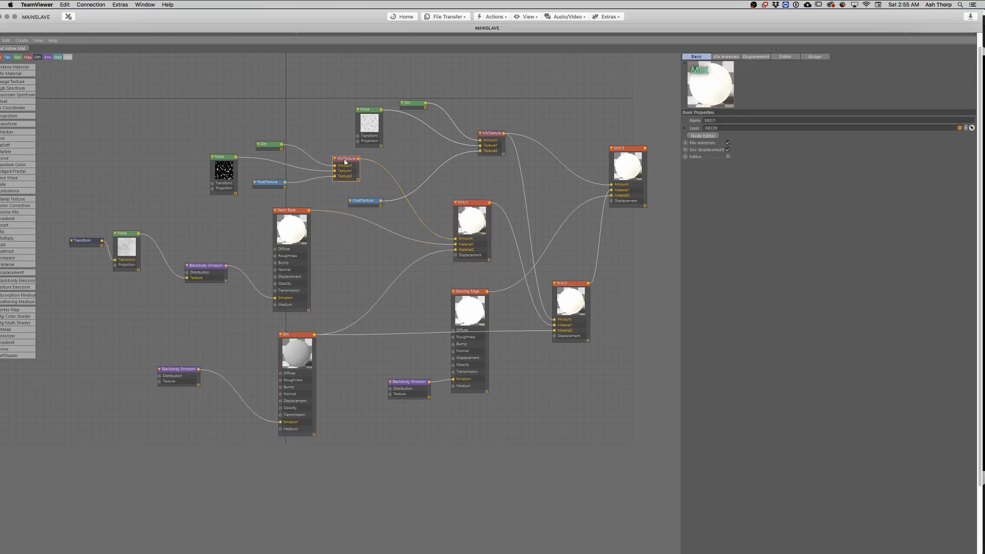
{"action": "left_click", "coordinate": [224, 173]}
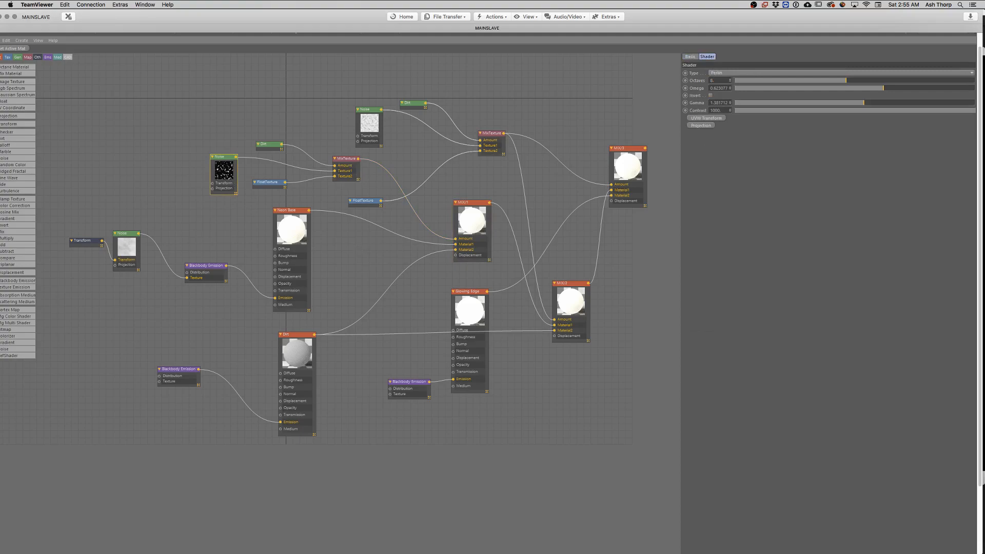
Step: Separate the overlapping Noise and Dirt nodes that feed the upper MixTexture so each one stands on its own
{"action": "key", "text": "super+Tab"}
{"action": "left_click", "coordinate": [417, 105]}
{"action": "left_click_drag", "start_coordinate": [417, 105], "coordinate": [370, 126], "text": "ctrl"}
{"action": "left_click", "coordinate": [330, 105]}
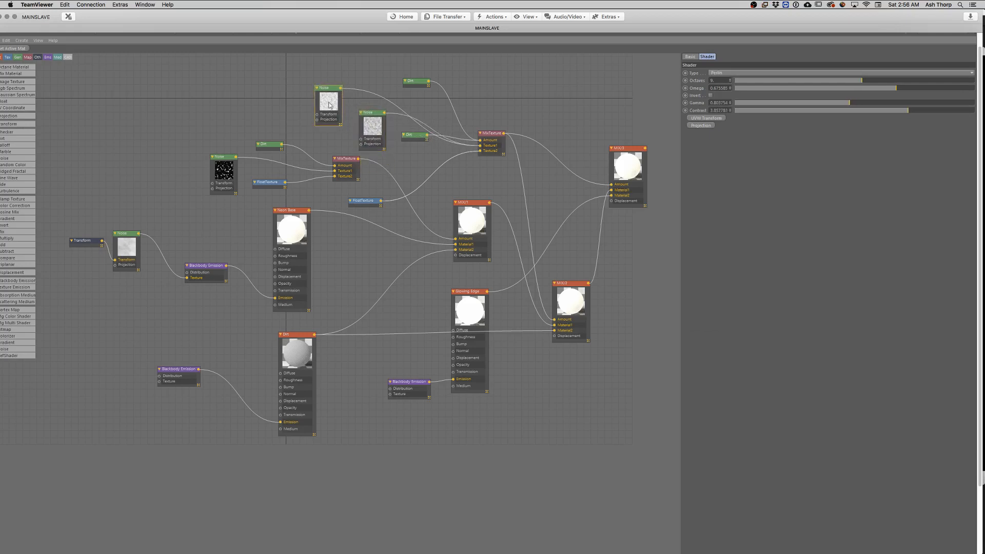
Step: Inspect the black speckled Noise and the Neon Base emission Noise, comparing the network with the sign in the Live Viewer
{"action": "left_click", "coordinate": [223, 169]}
{"action": "left_click", "coordinate": [123, 247]}
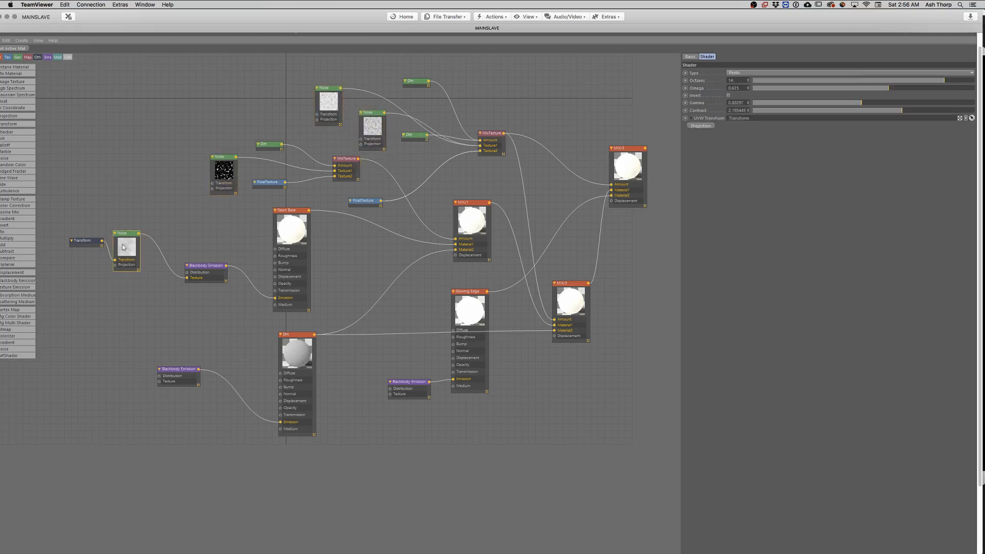
{"action": "left_click", "coordinate": [219, 168]}
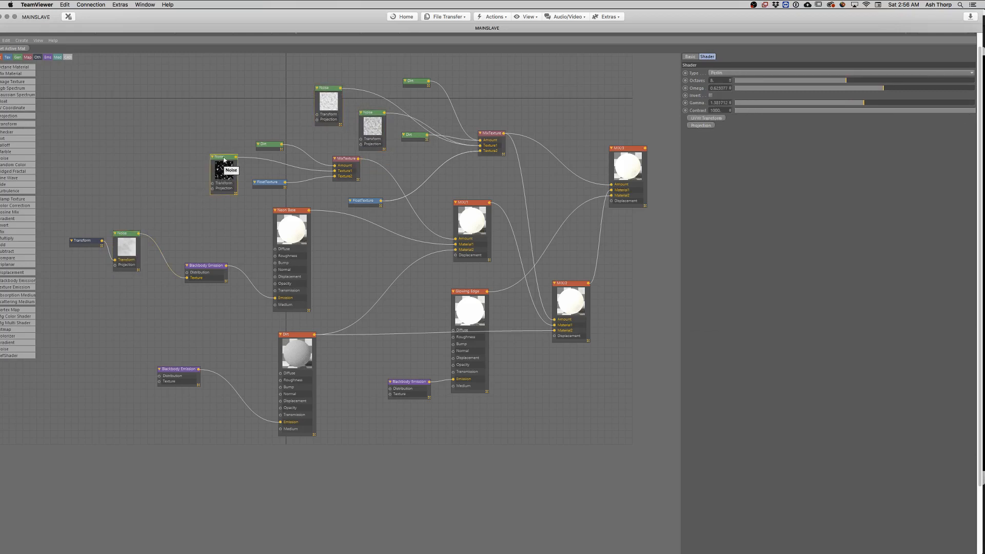
{"action": "left_click_drag", "start_coordinate": [224, 159], "coordinate": [220, 158]}
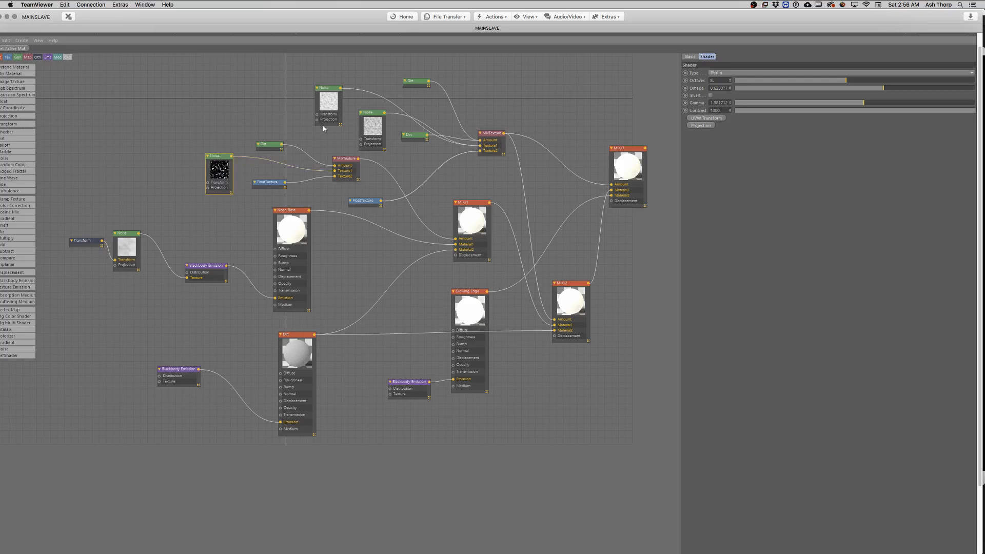
{"action": "key", "text": "ctrl+Tab"}
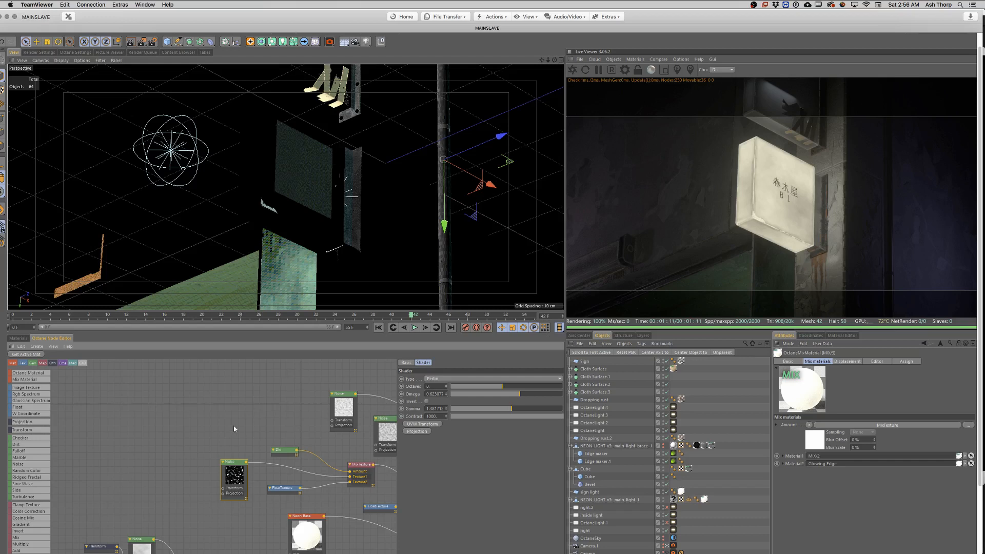
{"action": "middle_click_drag", "start_coordinate": [302, 419], "coordinate": [210, 404]}
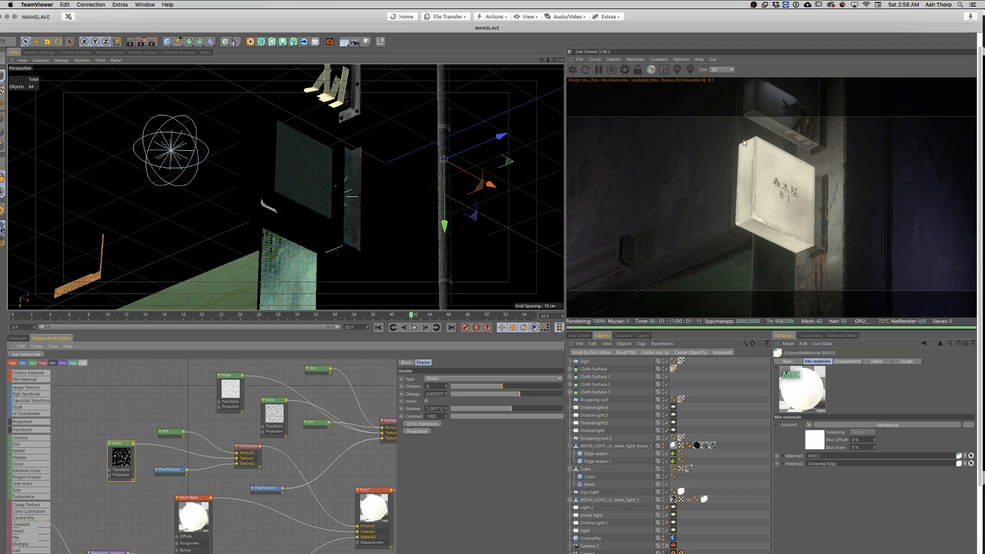
{"action": "left_click", "coordinate": [339, 394]}
{"action": "middle_click_drag", "start_coordinate": [340, 394], "coordinate": [275, 383]}
Step: Separate the overlapping MixTexture nodes and place the MIX/2 node between them and the final mix material
{"action": "key", "text": "ctrl+Tab"}
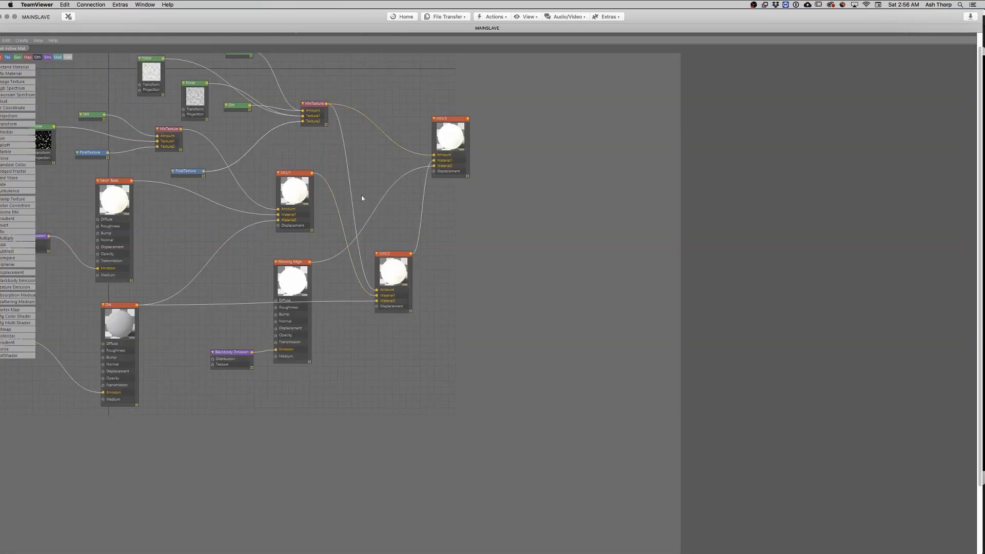
{"action": "middle_click_drag", "start_coordinate": [362, 198], "coordinate": [483, 174]}
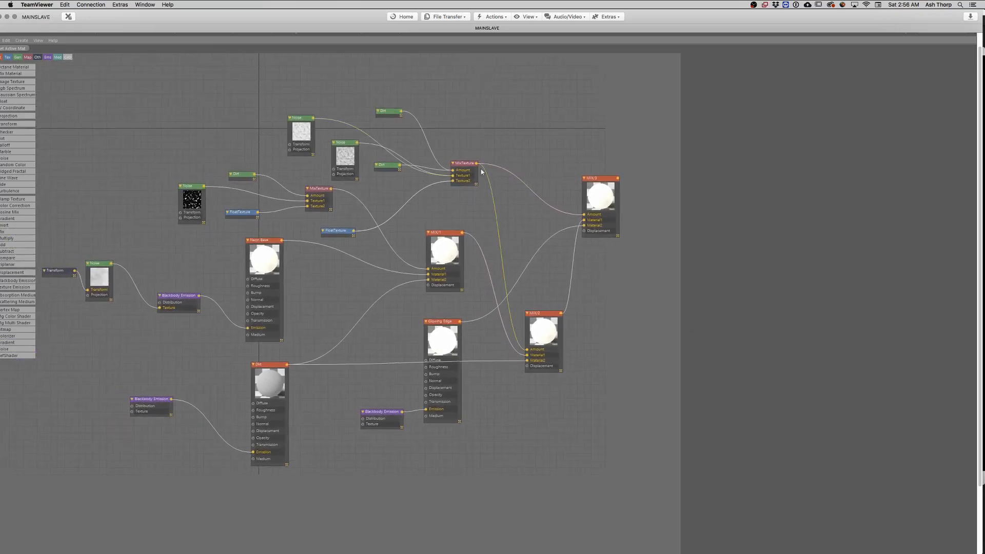
{"action": "left_click_drag", "start_coordinate": [467, 162], "coordinate": [466, 183]}
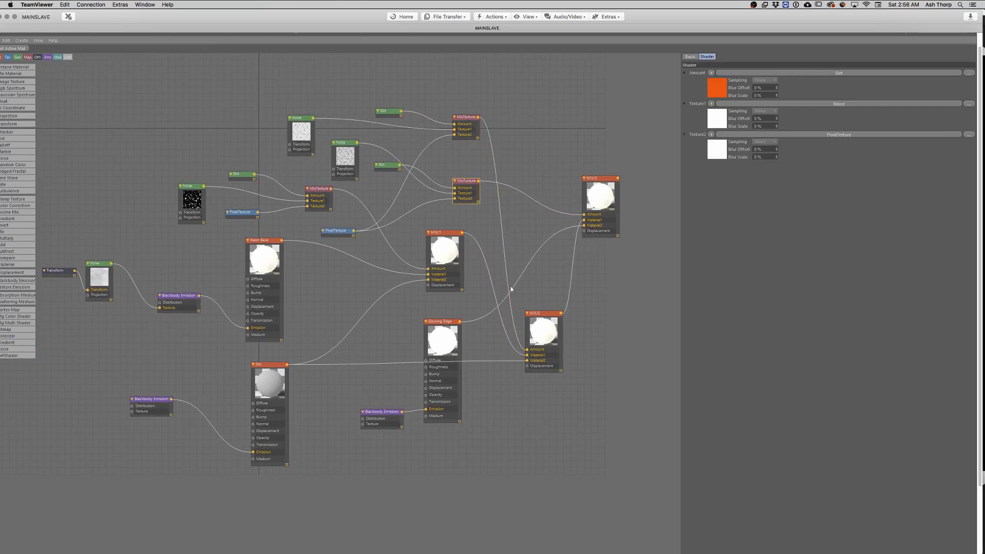
{"action": "left_click_drag", "start_coordinate": [544, 314], "coordinate": [527, 152]}
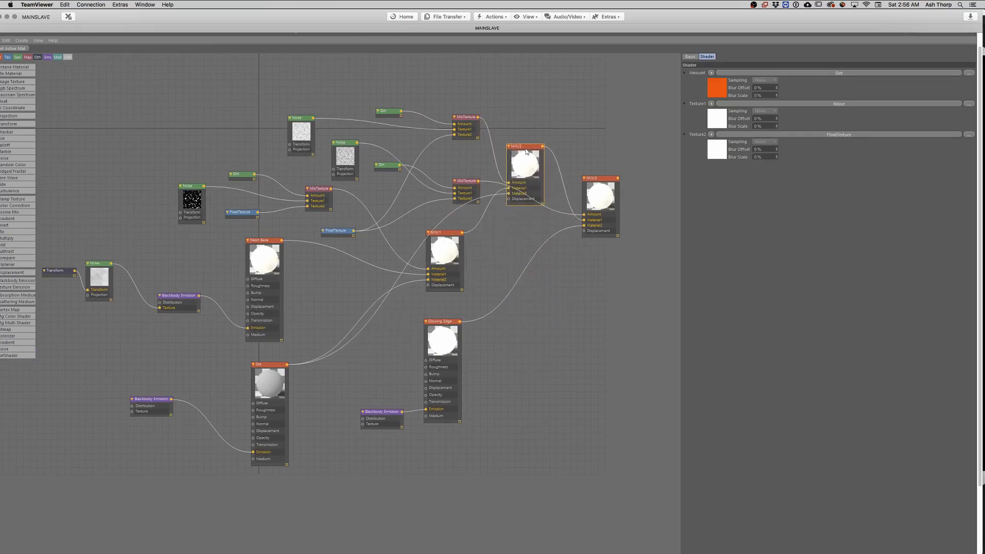
{"action": "left_click", "coordinate": [526, 151]}
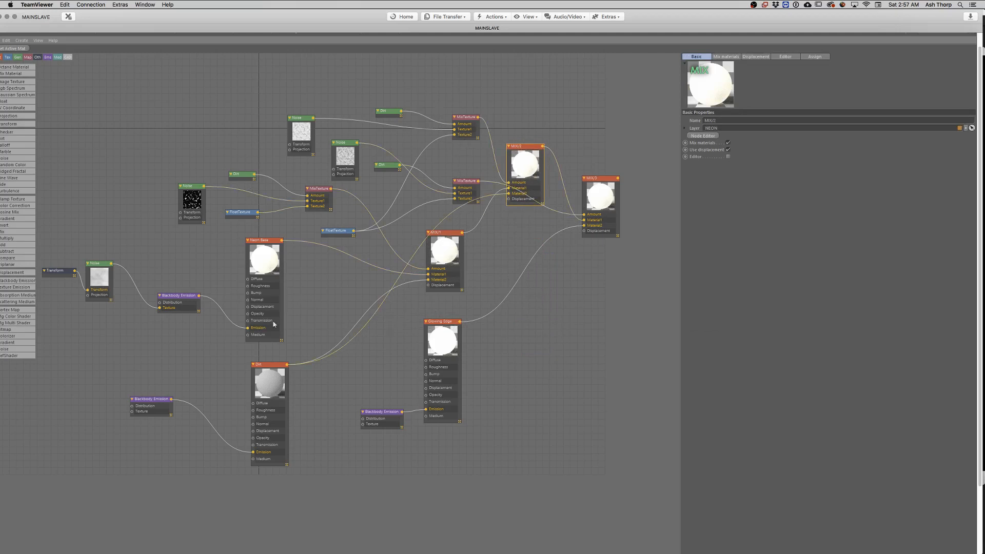
{"action": "middle_click_drag", "start_coordinate": [339, 319], "coordinate": [371, 336]}
Step: Restore the layout, filter the materials to the NEON layer, and inspect the Text, mix and Dirt materials
{"action": "key", "text": "ctrl+Tab"}
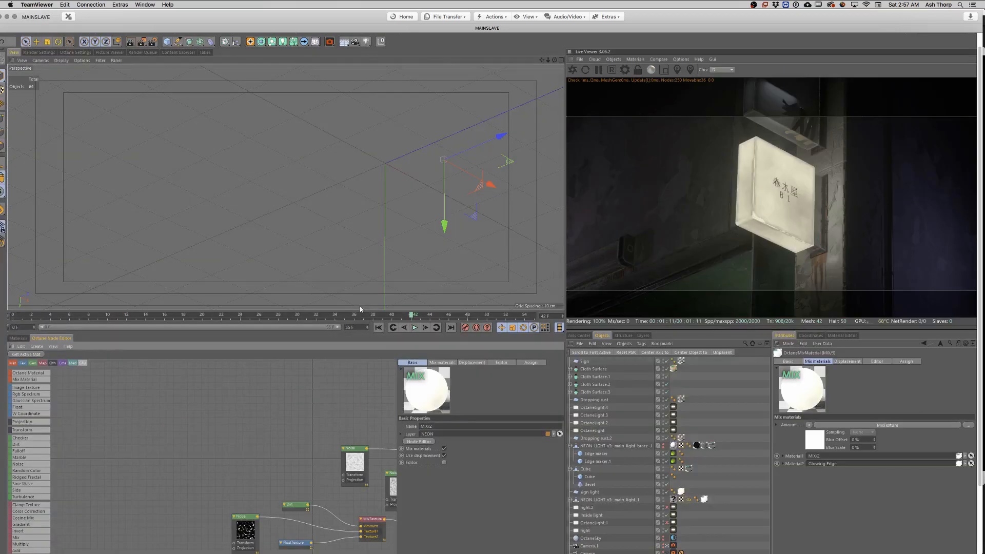
{"action": "left_click", "coordinate": [19, 339]}
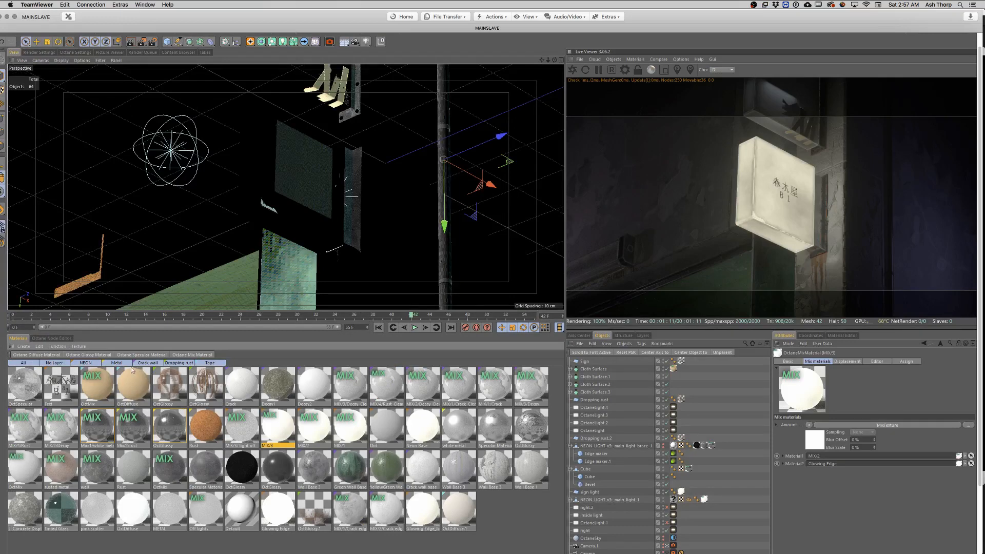
{"action": "left_click", "coordinate": [84, 363]}
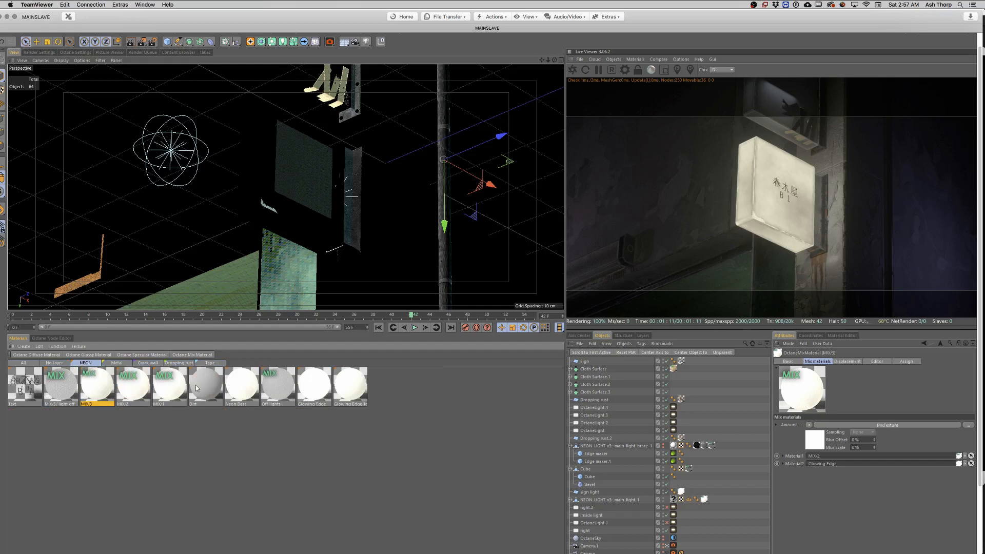
{"action": "left_click", "coordinate": [18, 386]}
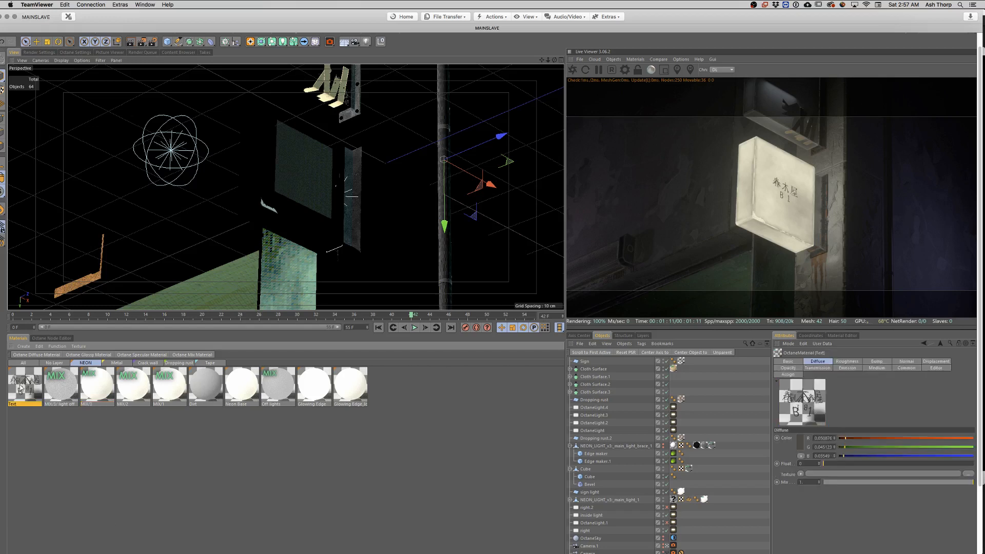
{"action": "left_click", "coordinate": [103, 388]}
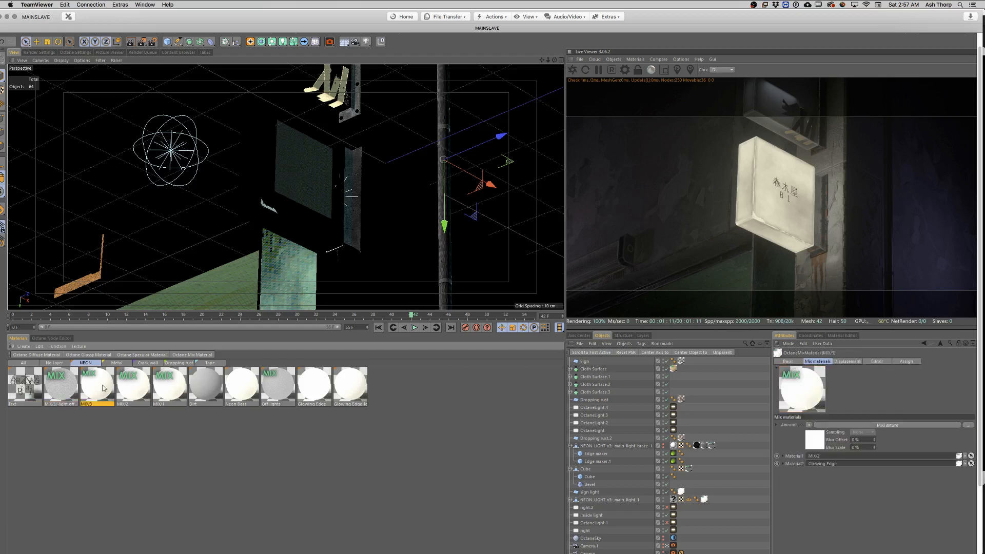
{"action": "left_click", "coordinate": [134, 390]}
{"action": "left_click", "coordinate": [170, 386]}
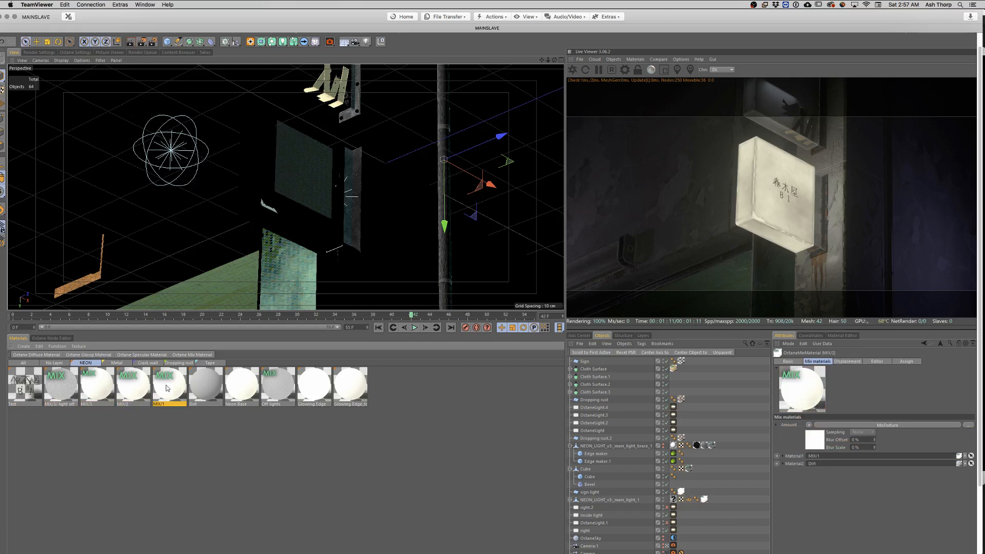
{"action": "left_click", "coordinate": [199, 380]}
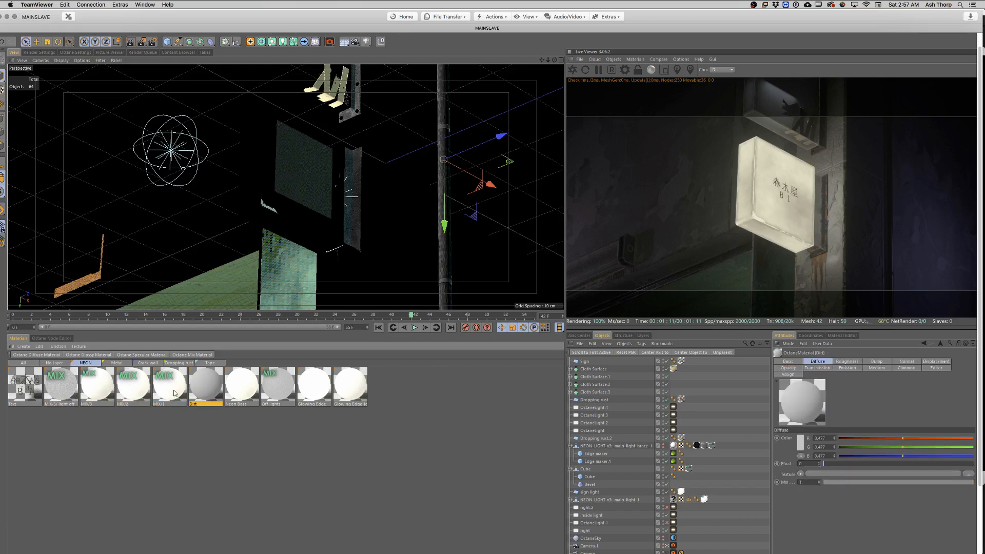
Step: Create a new Octane Diffuse material and load it as the active material in the Octane node editor
{"action": "left_click", "coordinate": [37, 354]}
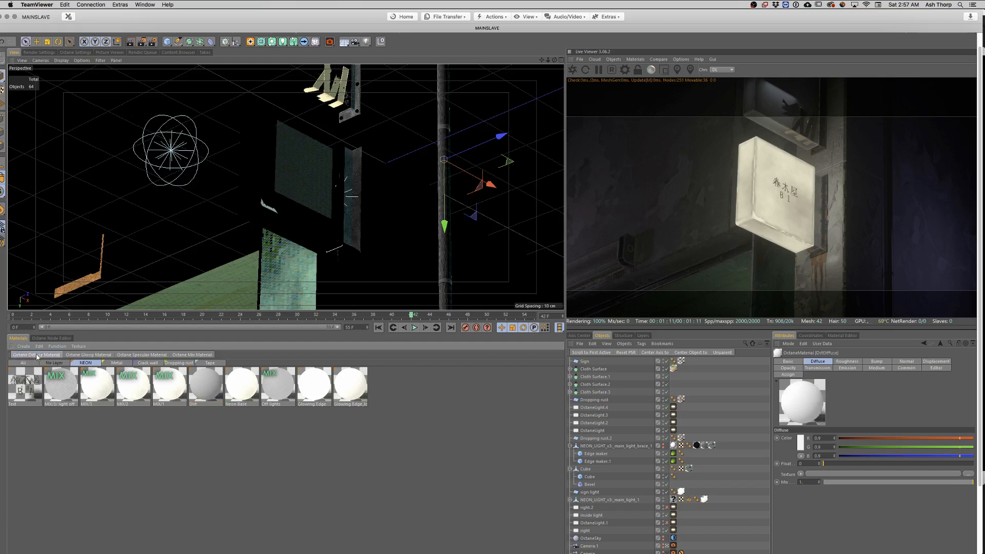
{"action": "left_click", "coordinate": [51, 338]}
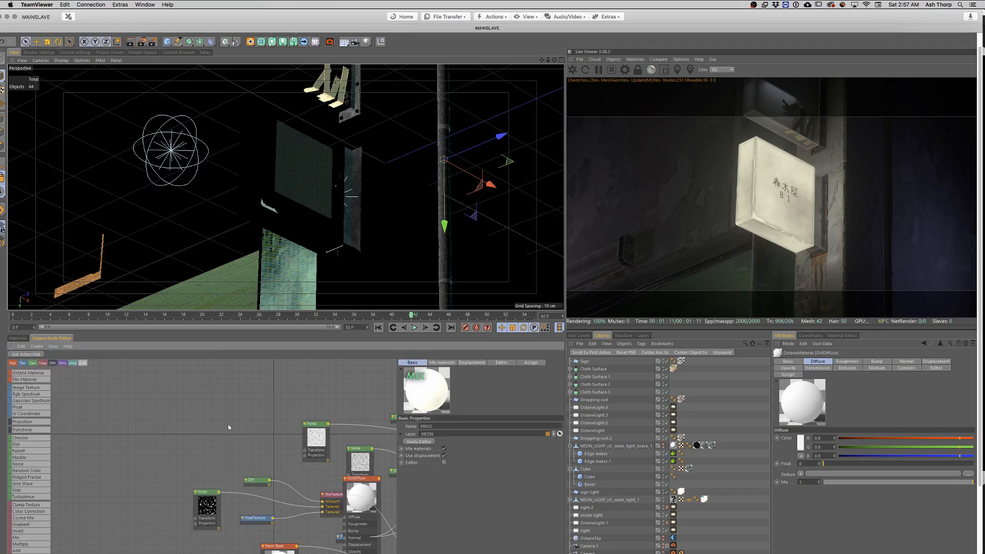
{"action": "scroll", "coordinate": [186, 413], "scroll_direction": "down", "scroll_amount": 2}
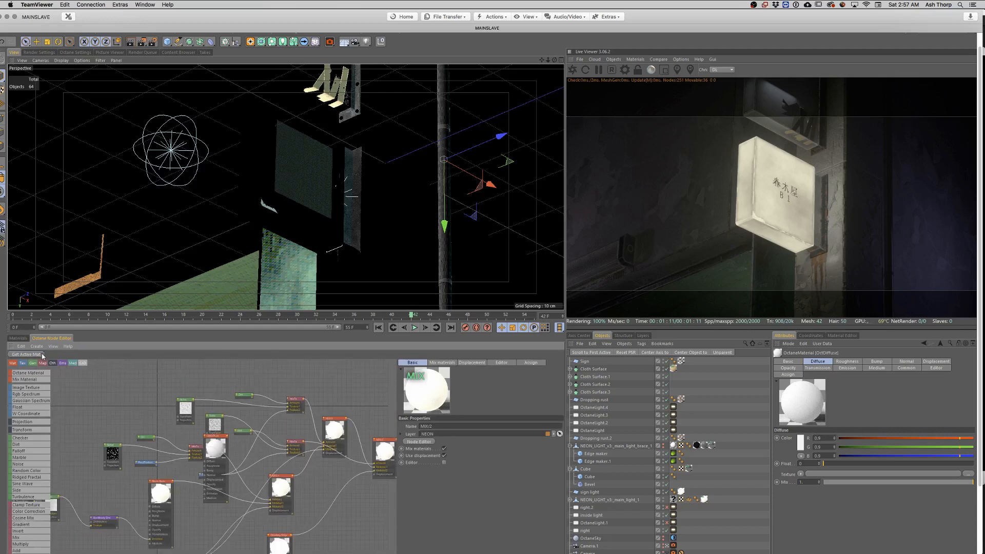
{"action": "left_click", "coordinate": [43, 355]}
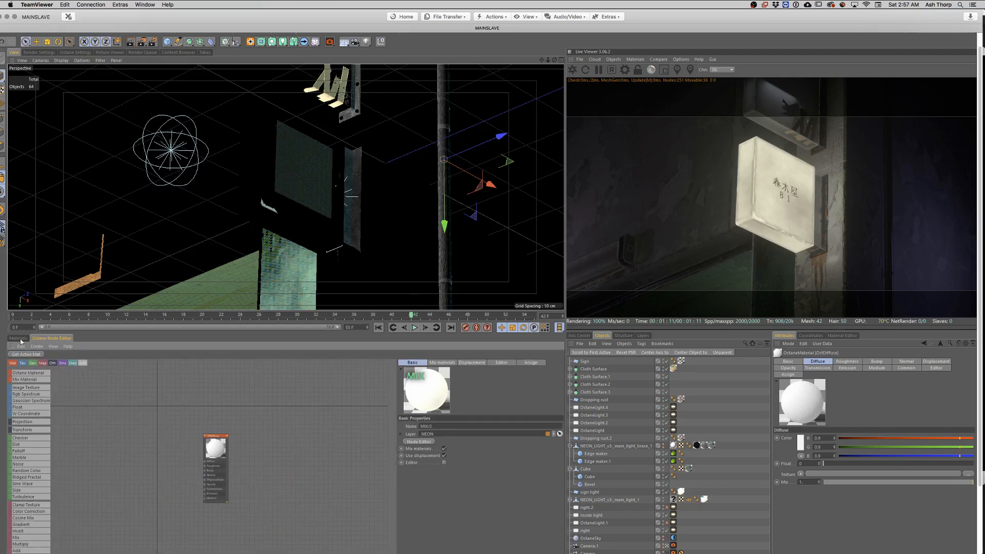
Step: Try to load the sign's glowing mix material into the node editor by picking it from the sign's face in the Live Viewer
{"action": "left_click", "coordinate": [19, 338]}
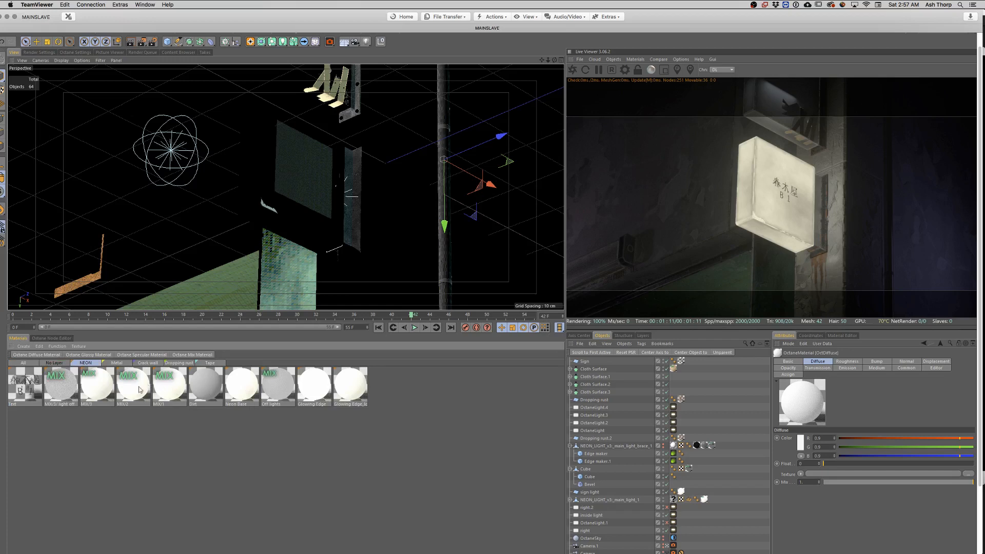
{"action": "right_click", "coordinate": [764, 200]}
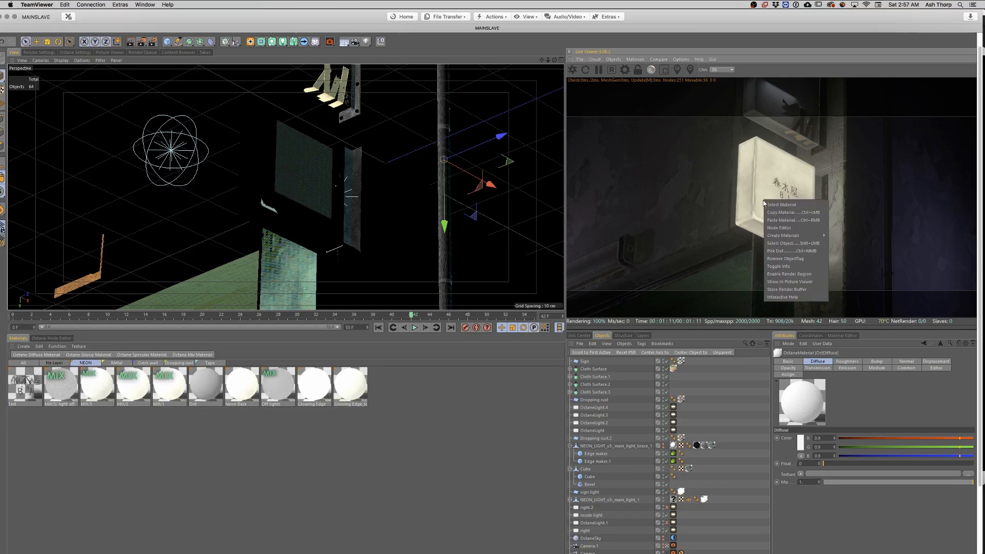
{"action": "left_click", "coordinate": [790, 205]}
{"action": "left_click", "coordinate": [56, 339]}
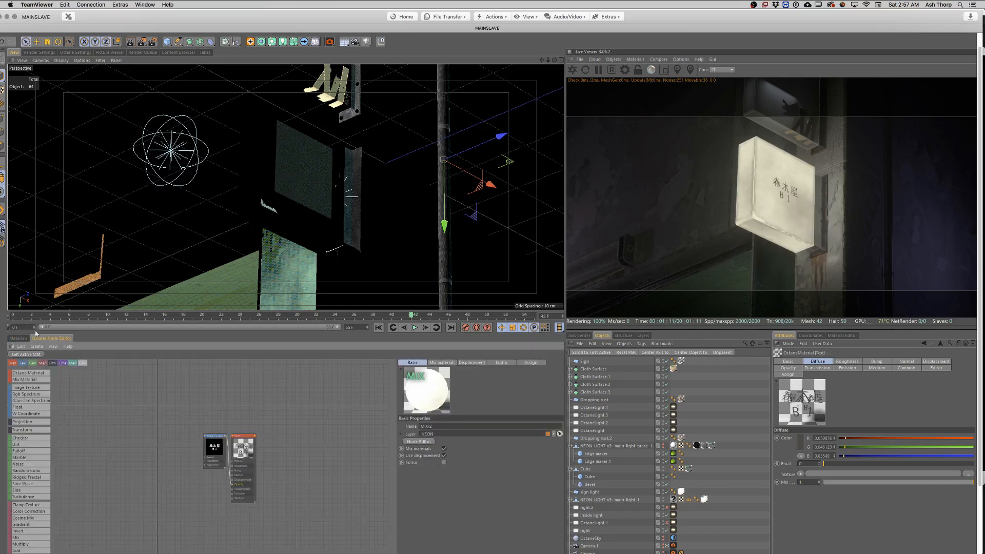
{"action": "left_click", "coordinate": [35, 354]}
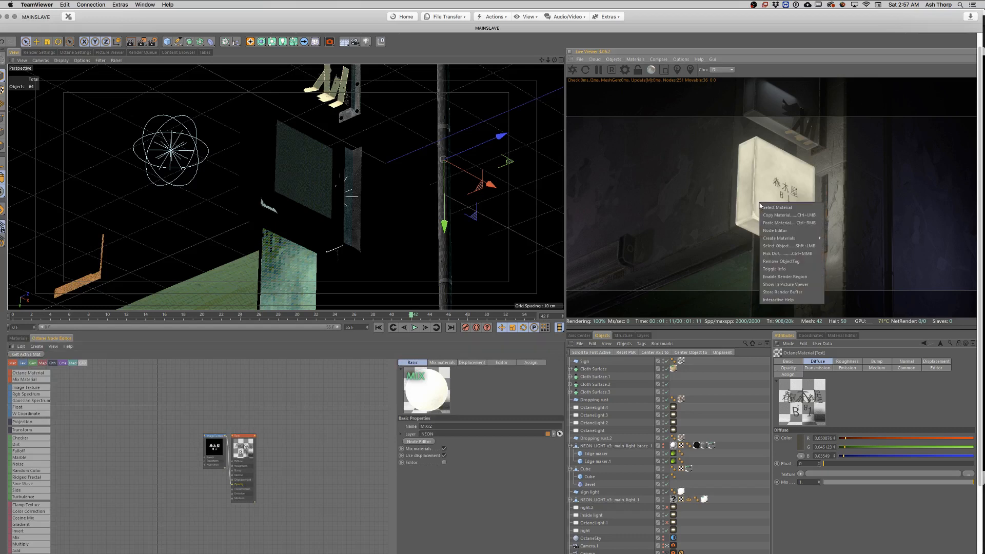
Step: Select the sign's mix material from the lower edge of the sign in the Live Viewer and show its node network
{"action": "right_click", "coordinate": [760, 202]}
{"action": "left_click", "coordinate": [749, 215]}
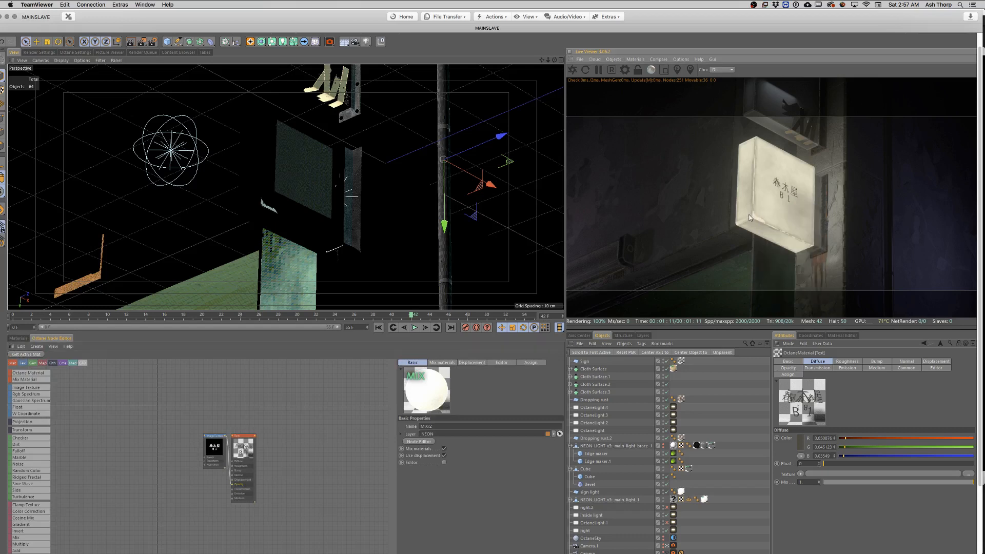
{"action": "right_click", "coordinate": [748, 213]}
{"action": "left_click", "coordinate": [764, 218]}
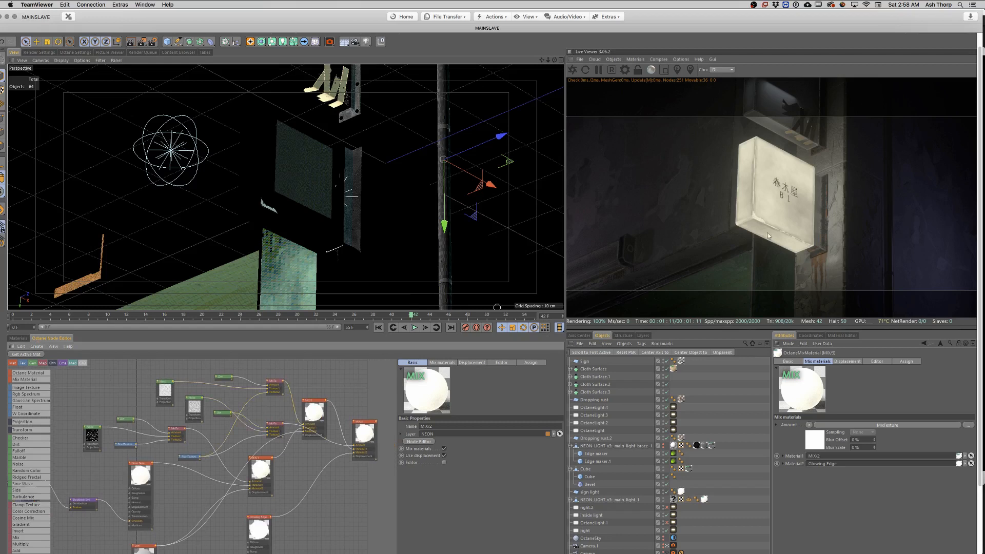
Step: Pick the dark background wall's mix material in the Live Viewer and examine its full node network in an enlarged node editor
{"action": "right_click", "coordinate": [634, 175]}
{"action": "left_click", "coordinate": [648, 179]}
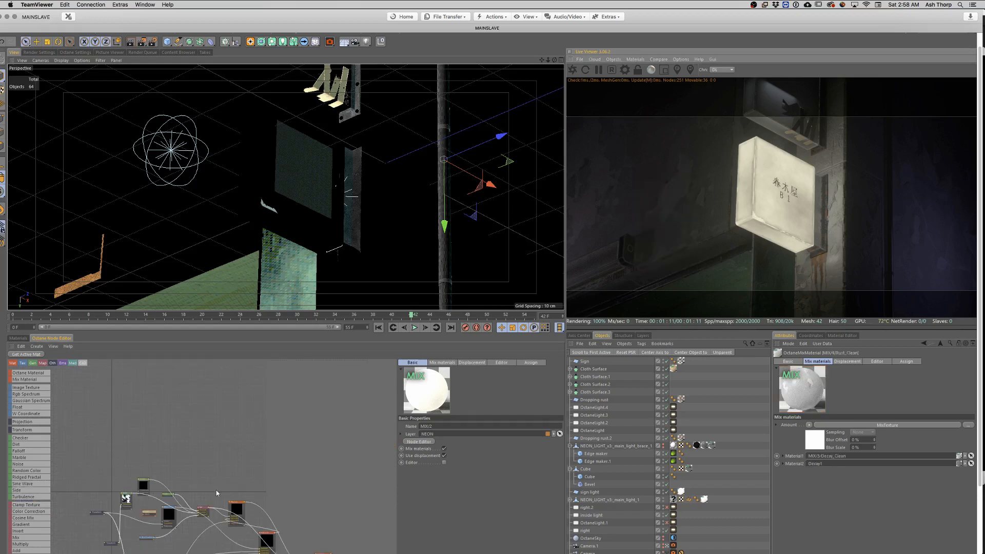
{"action": "middle_click_drag", "start_coordinate": [216, 491], "coordinate": [237, 419]}
{"action": "middle_click_drag", "start_coordinate": [255, 508], "coordinate": [264, 451]}
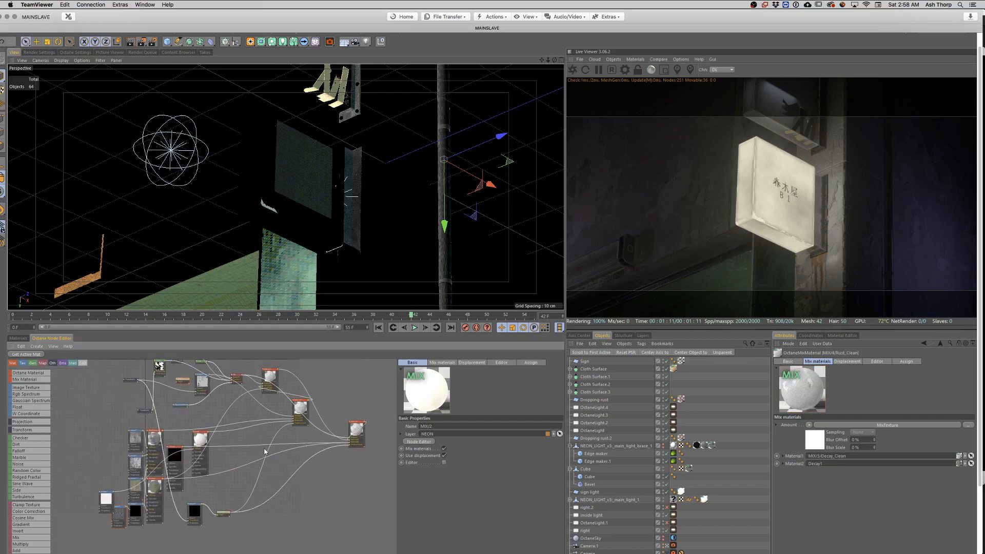
{"action": "middle_click", "coordinate": [265, 452]}
{"action": "middle_click_drag", "start_coordinate": [257, 224], "coordinate": [449, 332]}
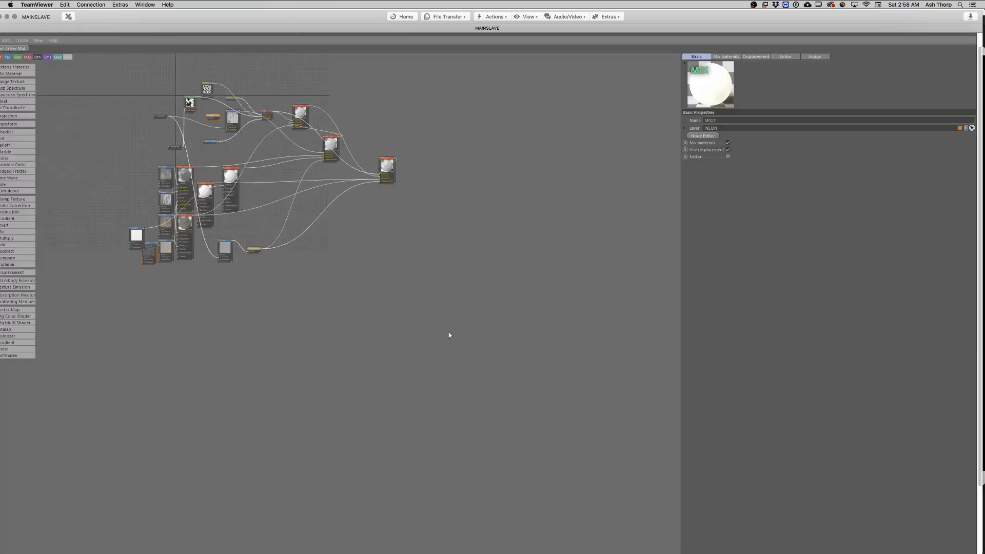
{"action": "scroll", "coordinate": [386, 302], "scroll_direction": "up", "scroll_amount": 4}
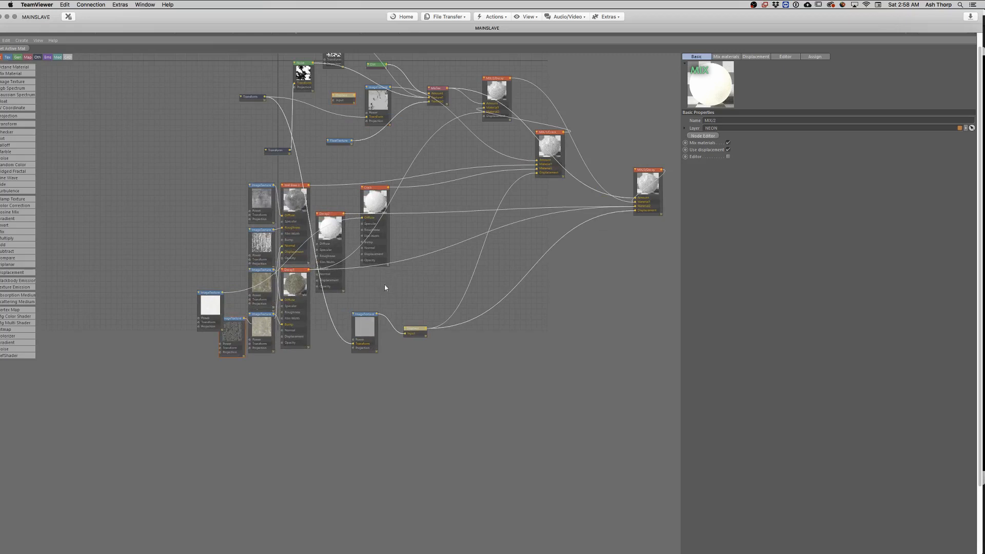
{"action": "middle_click_drag", "start_coordinate": [385, 281], "coordinate": [372, 297]}
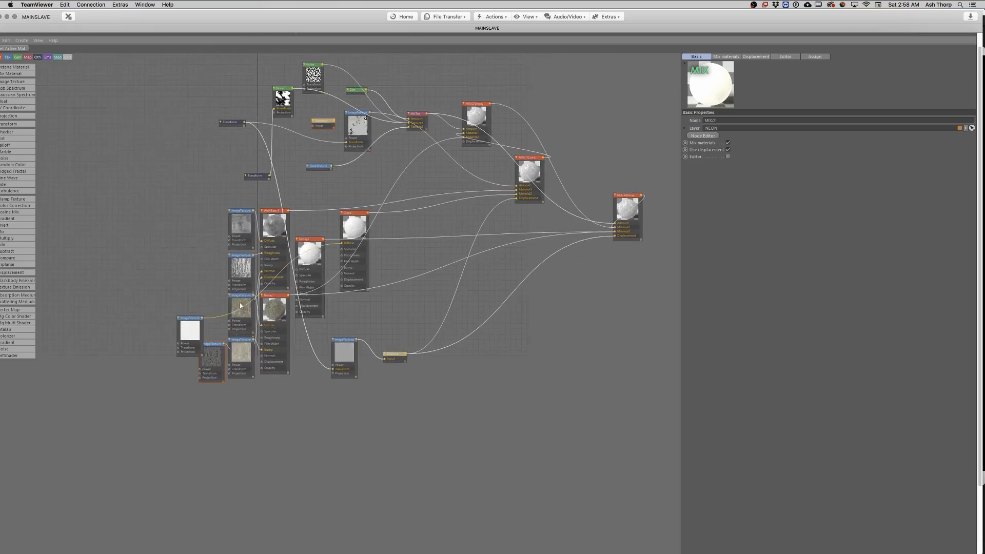
Step: Spread the overlapping plaster image texture nodes apart to uncover the displacement node, and restore the layout
{"action": "left_click_drag", "start_coordinate": [239, 355], "coordinate": [205, 379]}
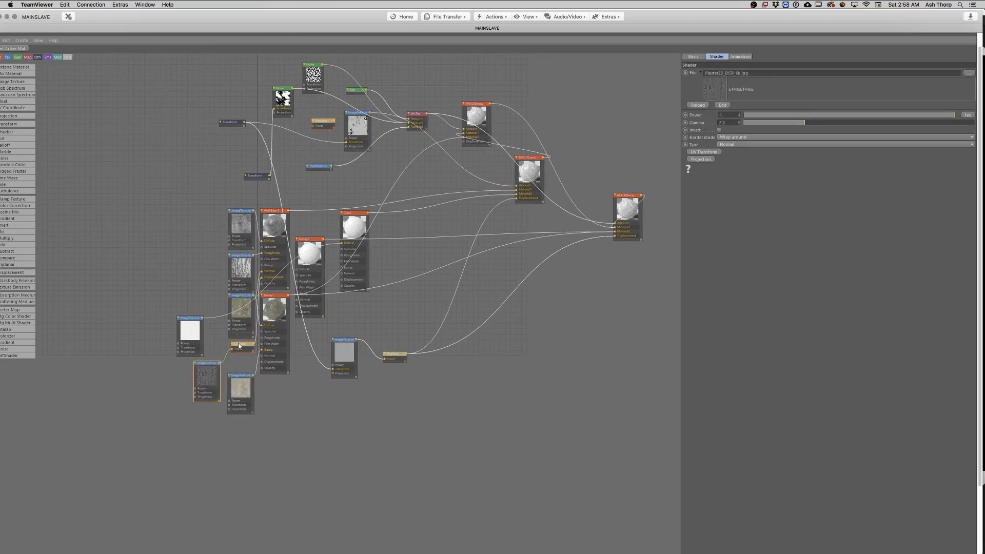
{"action": "left_click_drag", "start_coordinate": [238, 345], "coordinate": [236, 349]}
{"action": "key", "text": "ctrl+Tab"}
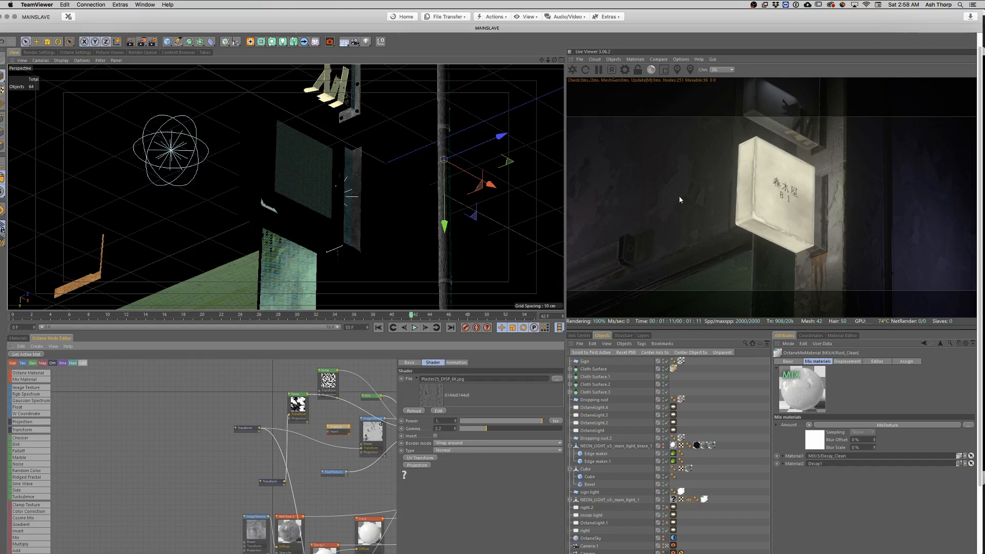
Step: Check the wall beside the sign in an enlarged Live Viewer using a temporary render region, and restore the layout
{"action": "key", "text": "ctrl+Tab"}
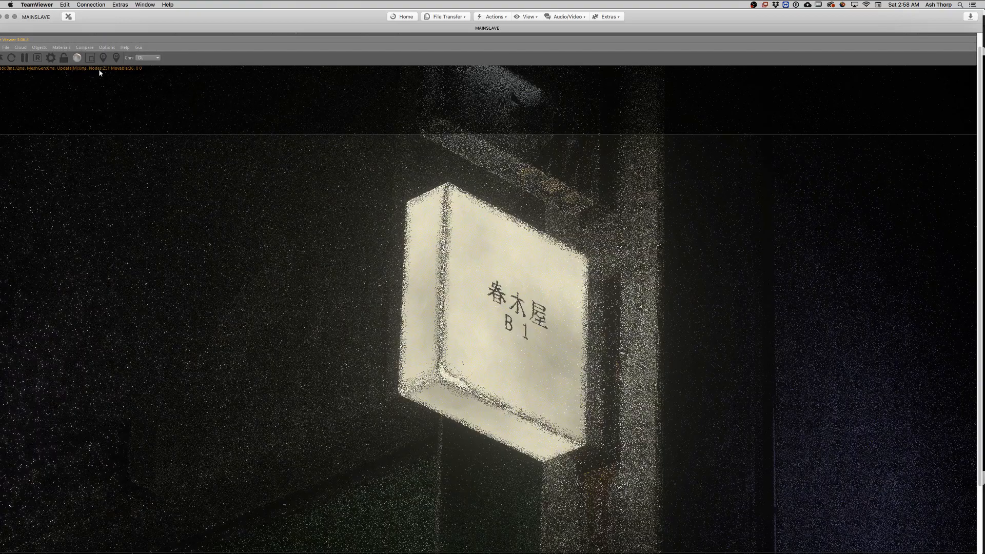
{"action": "left_click", "coordinate": [90, 57]}
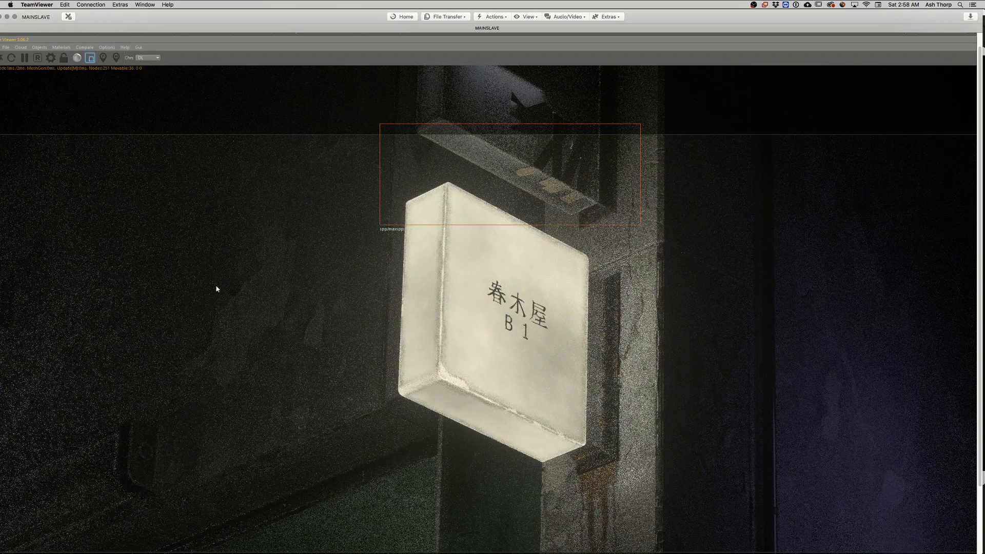
{"action": "left_click_drag", "start_coordinate": [313, 163], "coordinate": [17, 484]}
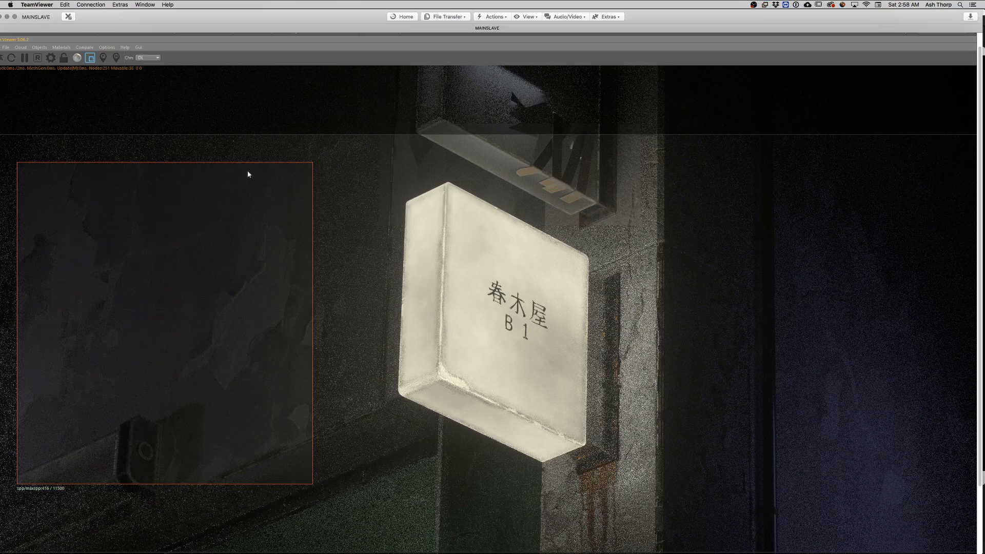
{"action": "left_click", "coordinate": [91, 58]}
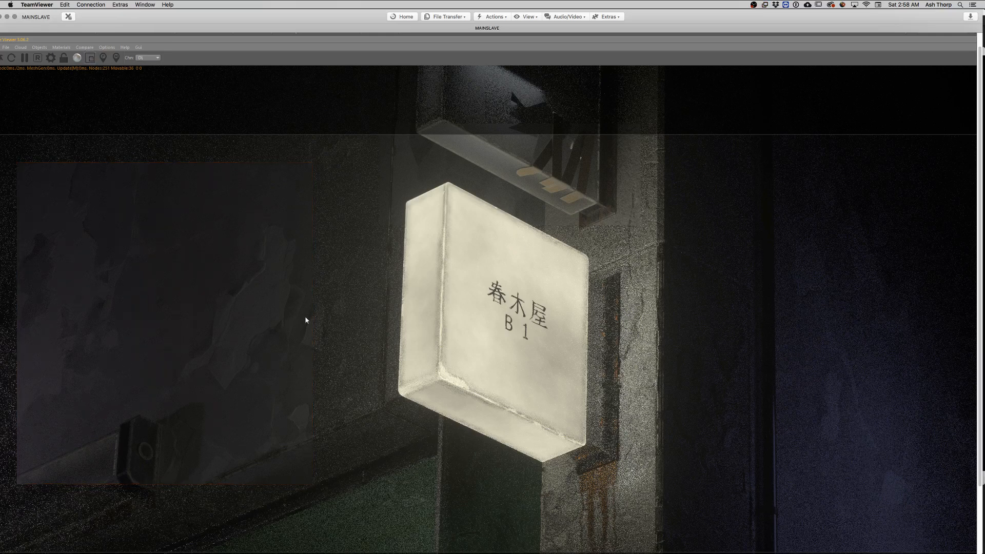
{"action": "key", "text": "ctrl+Tab"}
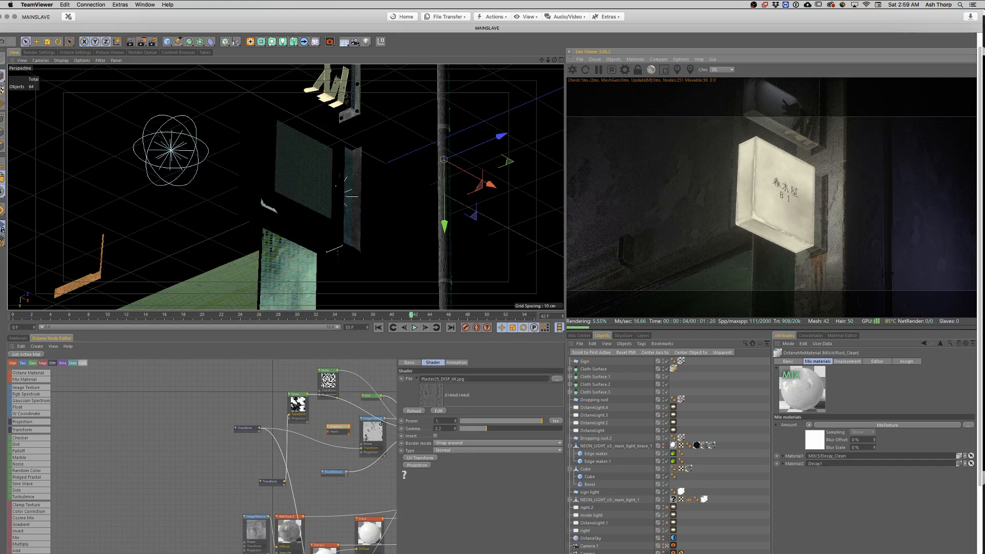
Step: Switch to VLC, replay the glowing sign shot in AKIRA_HARDWARE_EDIT_032.mov several times, and return to the 3D scene
{"action": "key", "text": "super+Tab"}
{"action": "left_click_drag", "start_coordinate": [612, 479], "coordinate": [605, 479]}
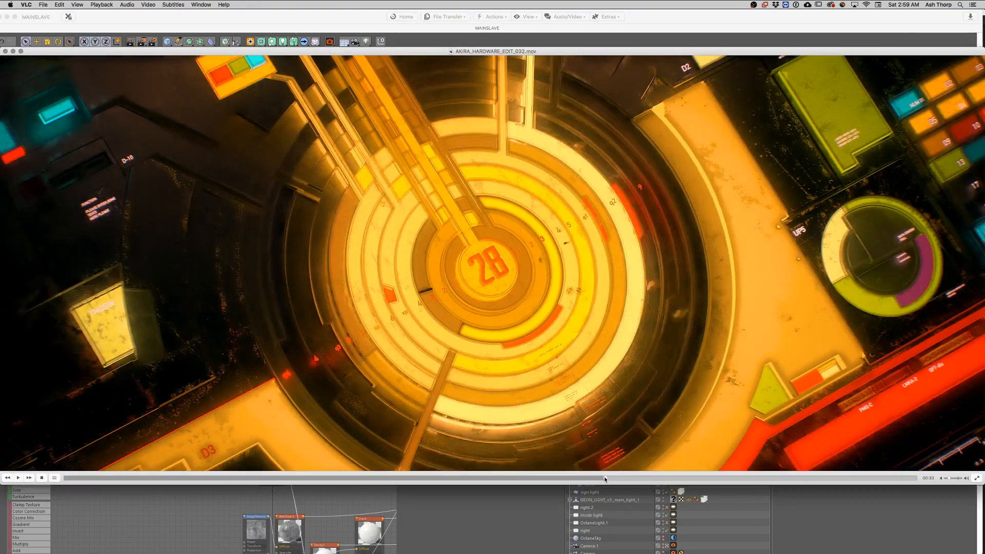
{"action": "key", "text": "space"}
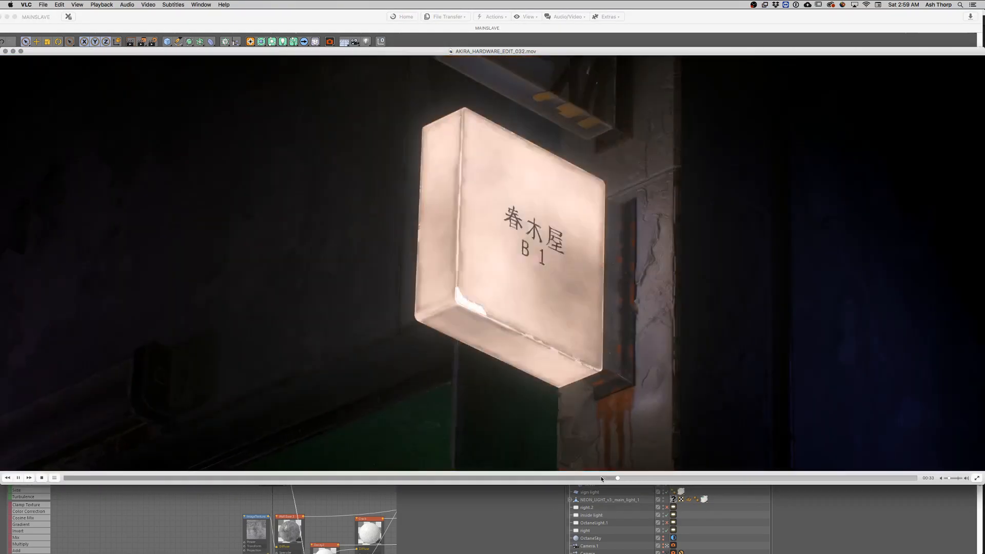
{"action": "left_click", "coordinate": [602, 478]}
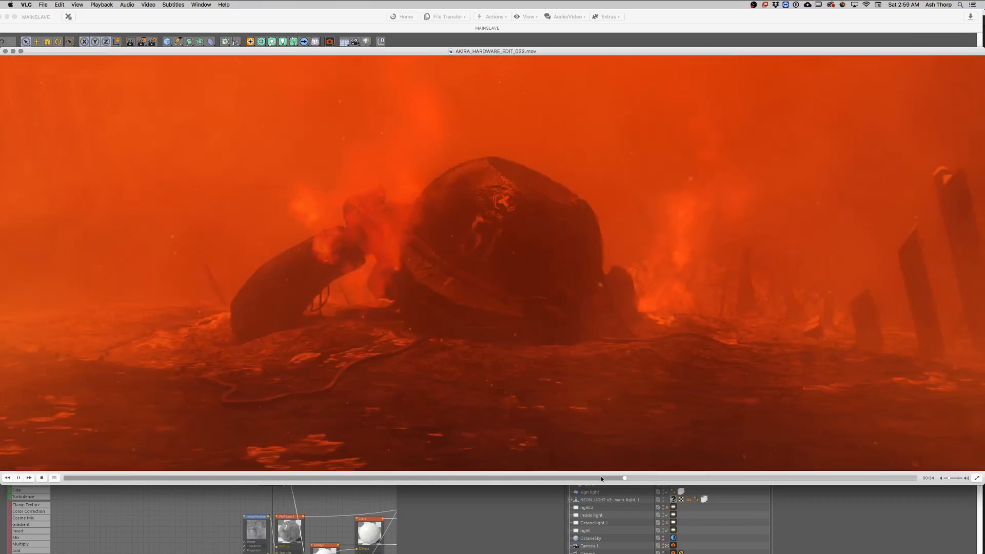
{"action": "left_click", "coordinate": [602, 478]}
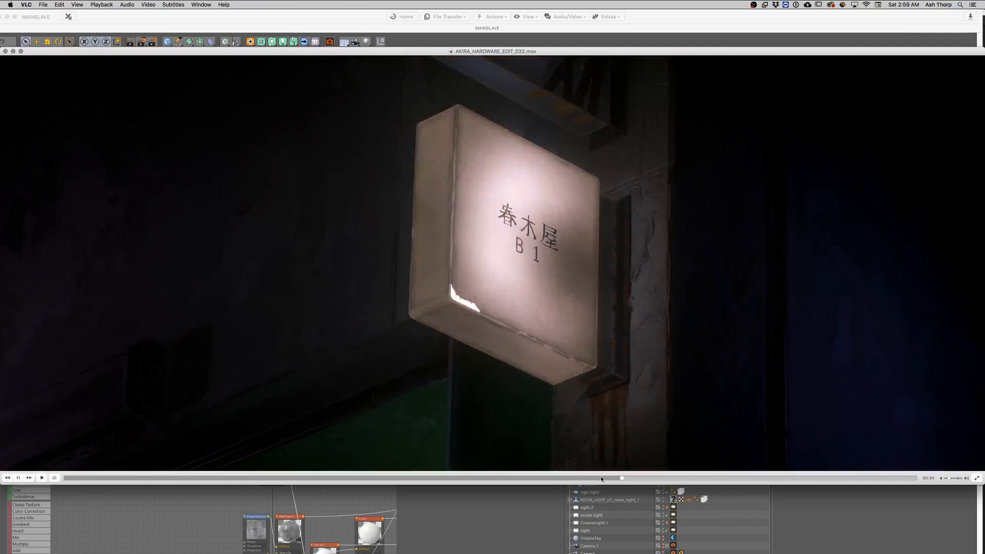
{"action": "left_click", "coordinate": [601, 479]}
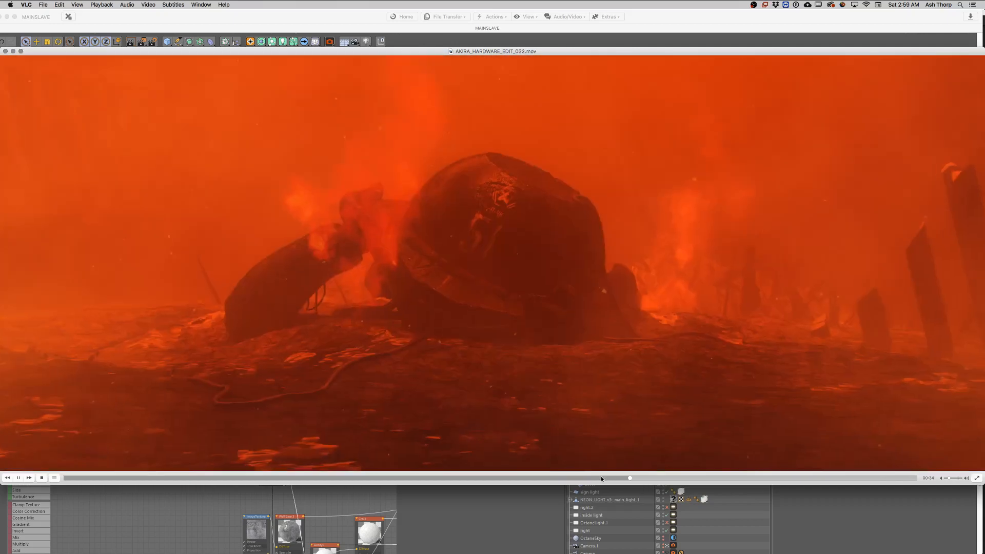
{"action": "key", "text": "space"}
{"action": "left_click_drag", "start_coordinate": [638, 479], "coordinate": [632, 478]}
{"action": "left_click", "coordinate": [550, 40]}
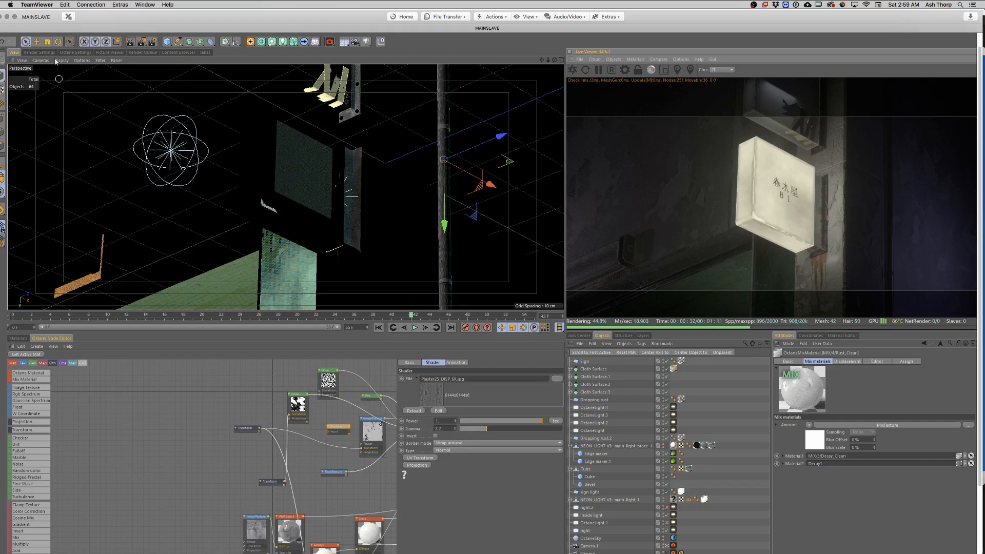
Step: Enable Adaptive sampling in the Octane pathtracing kernel settings and return to the perspective view
{"action": "left_click", "coordinate": [75, 52]}
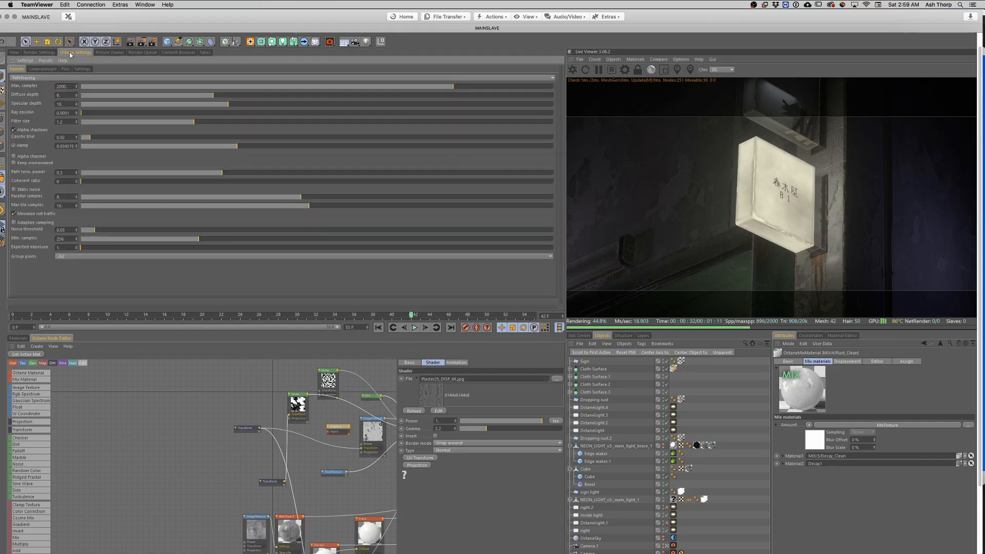
{"action": "left_click", "coordinate": [27, 223]}
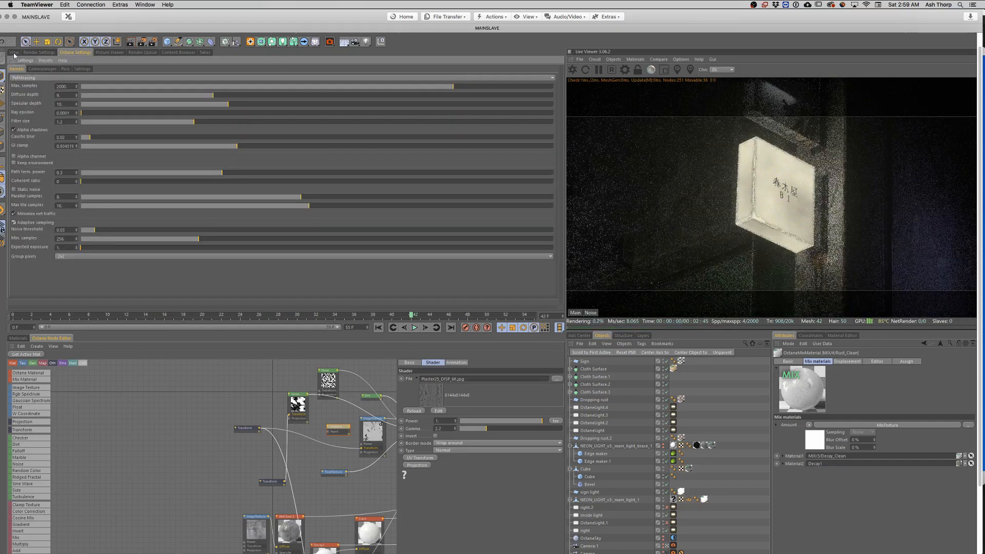
{"action": "left_click", "coordinate": [14, 53]}
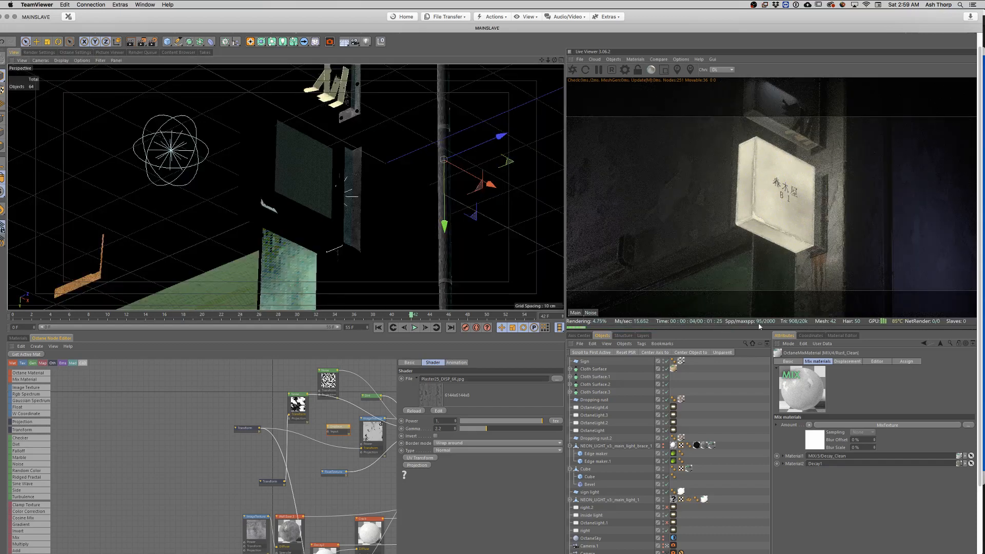
Step: Set the Octane pathtracing kernel's Max. samples to 3000 and return to the perspective view
{"action": "left_click", "coordinate": [75, 52]}
{"action": "left_click", "coordinate": [62, 86]}
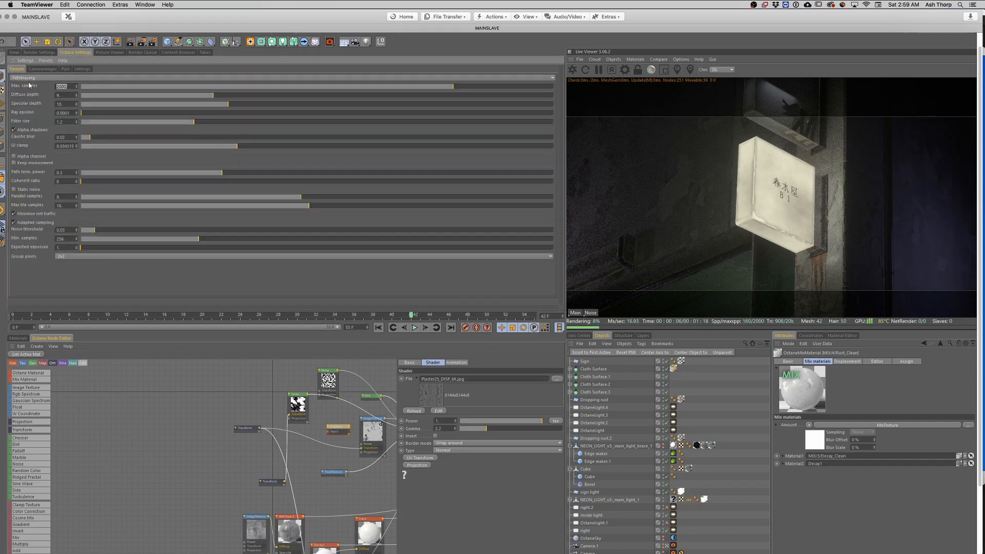
{"action": "type", "text": "300"}
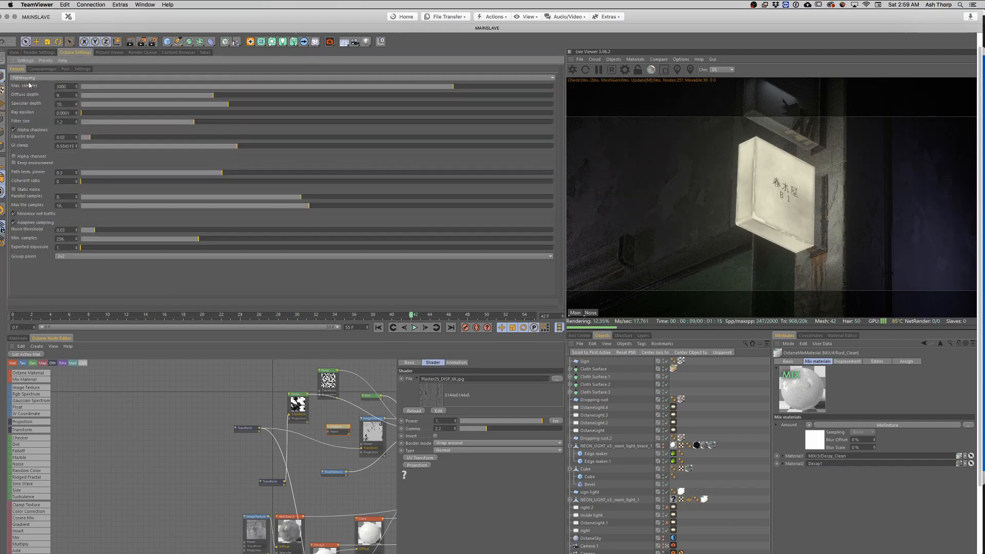
{"action": "key", "text": "Return"}
{"action": "left_click", "coordinate": [14, 53]}
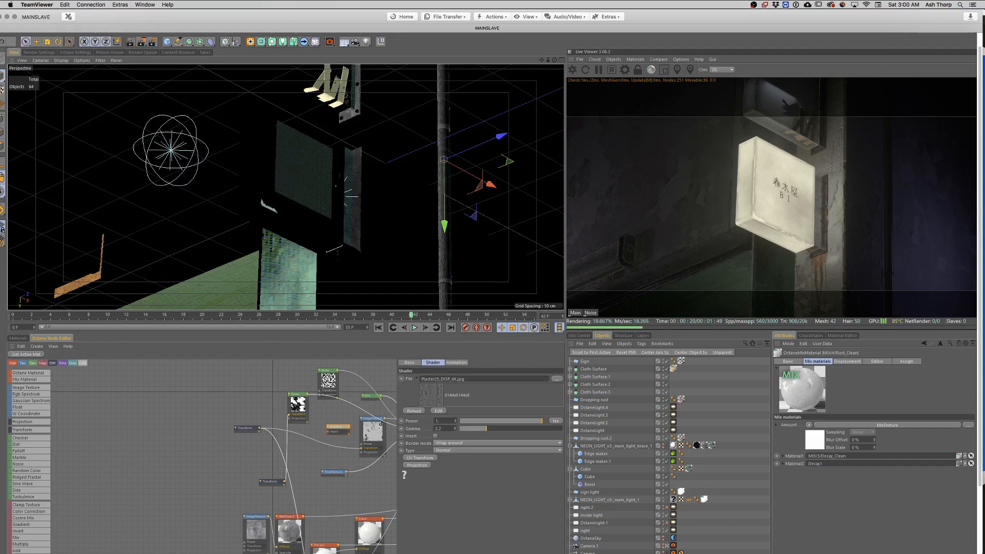
Step: Switch to Photoshop, compare the original anime sign frame with the render in full screen, and return to the 3D scene
{"action": "key", "text": "super+Tab"}
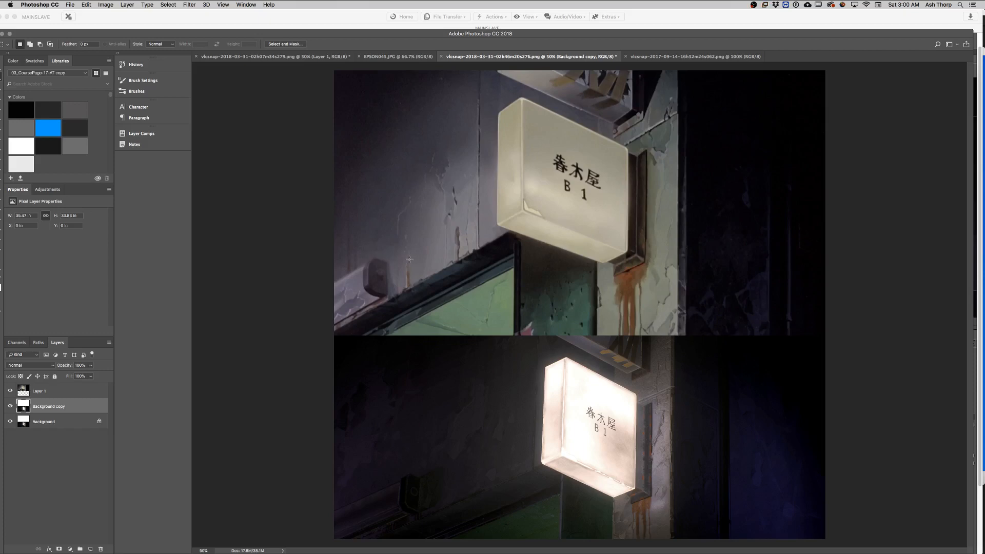
{"action": "key", "text": "f"}
{"action": "key", "text": "f"}
{"action": "left_click_drag", "start_coordinate": [409, 259], "coordinate": [427, 260]}
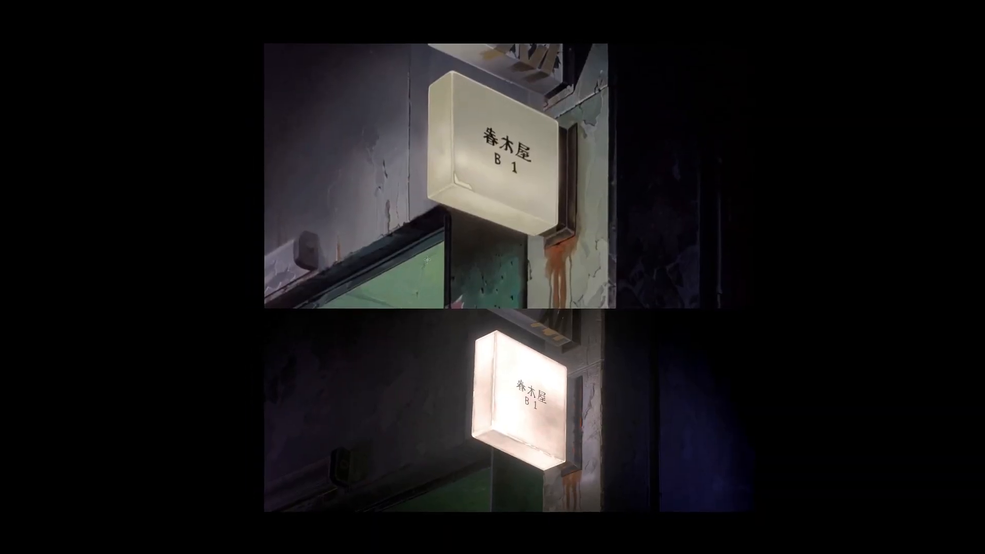
{"action": "key", "text": "f"}
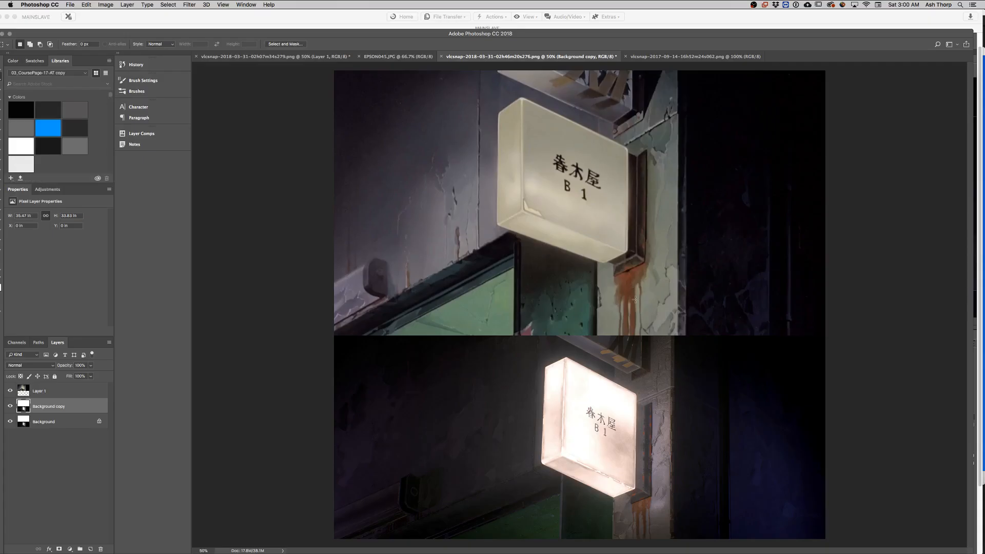
{"action": "left_click", "coordinate": [730, 19]}
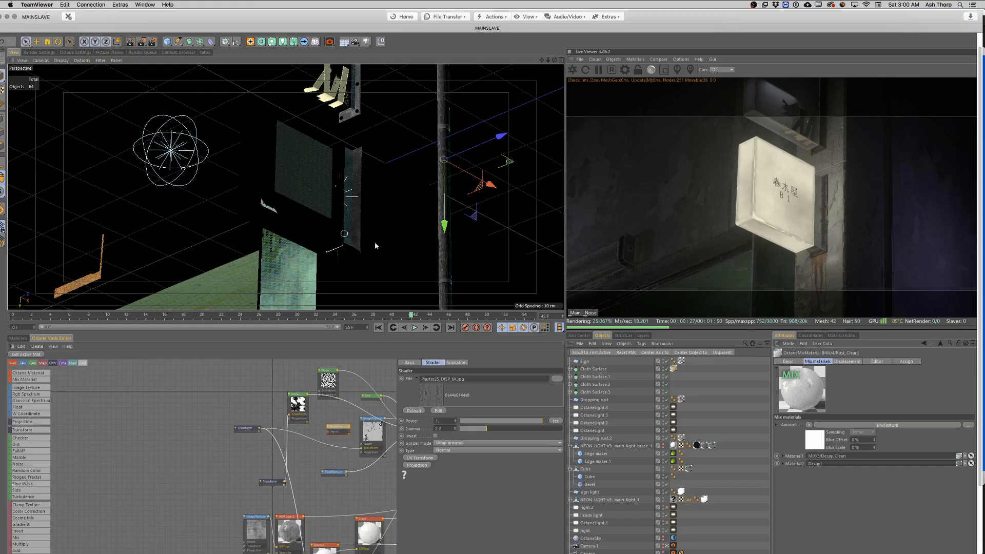
Step: Pick the rust drip material below the sign in the Live Viewer and show its node network
{"action": "right_click", "coordinate": [820, 267]}
{"action": "left_click", "coordinate": [824, 268]}
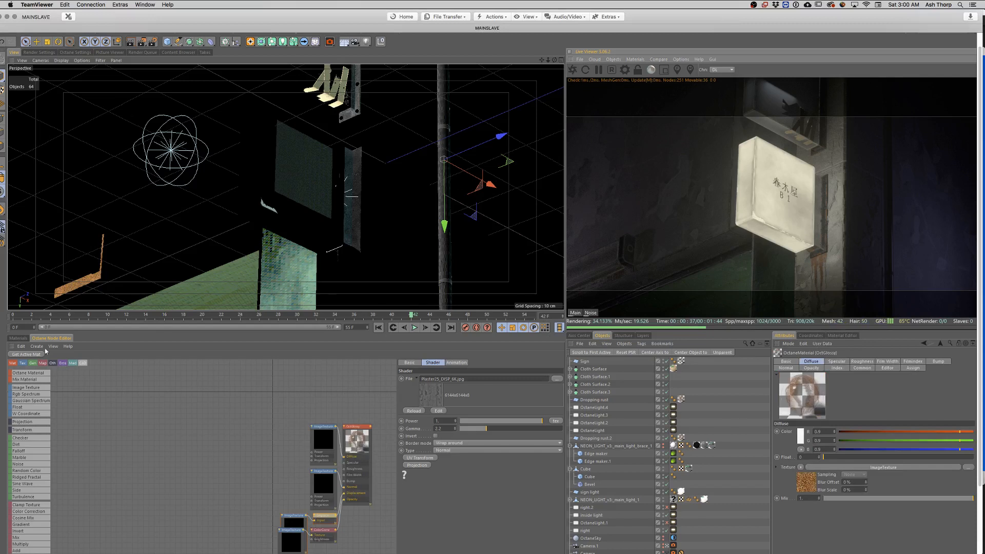
{"action": "middle_click_drag", "start_coordinate": [175, 411], "coordinate": [128, 374]}
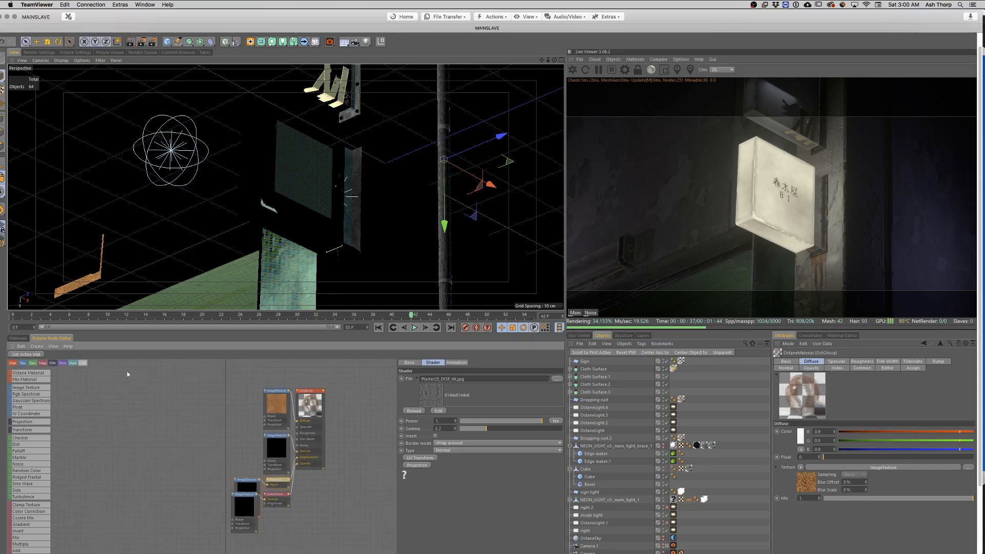
{"action": "scroll", "coordinate": [128, 374], "scroll_direction": "up", "scroll_amount": 1}
{"action": "middle_click_drag", "start_coordinate": [228, 451], "coordinate": [204, 411]}
Step: Spread apart the rust material's drip mask and displacement image textures so their links to Color Correction and Displacement are readable
{"action": "left_click_drag", "start_coordinate": [228, 479], "coordinate": [177, 501]}
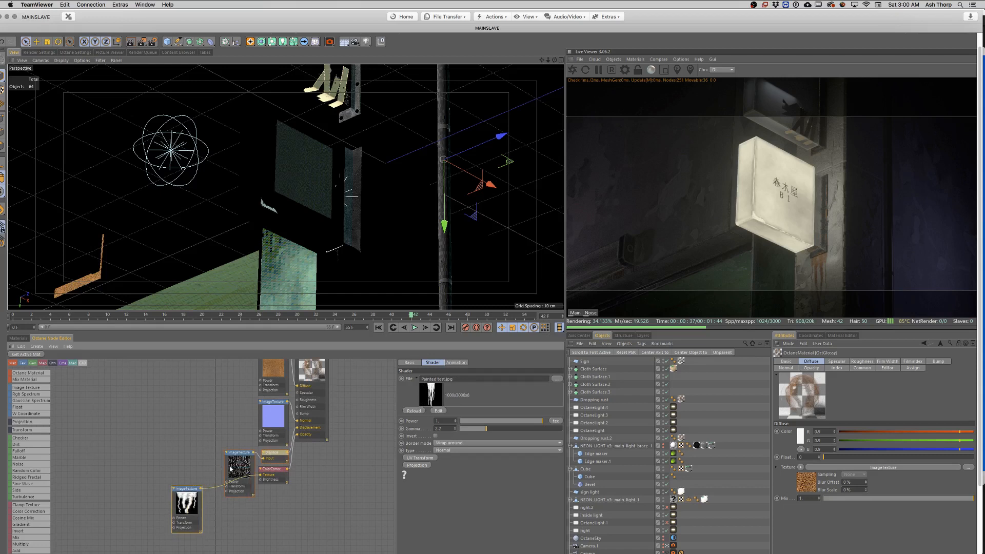
{"action": "left_click_drag", "start_coordinate": [230, 468], "coordinate": [165, 440]}
{"action": "left_click_drag", "start_coordinate": [198, 502], "coordinate": [222, 501]}
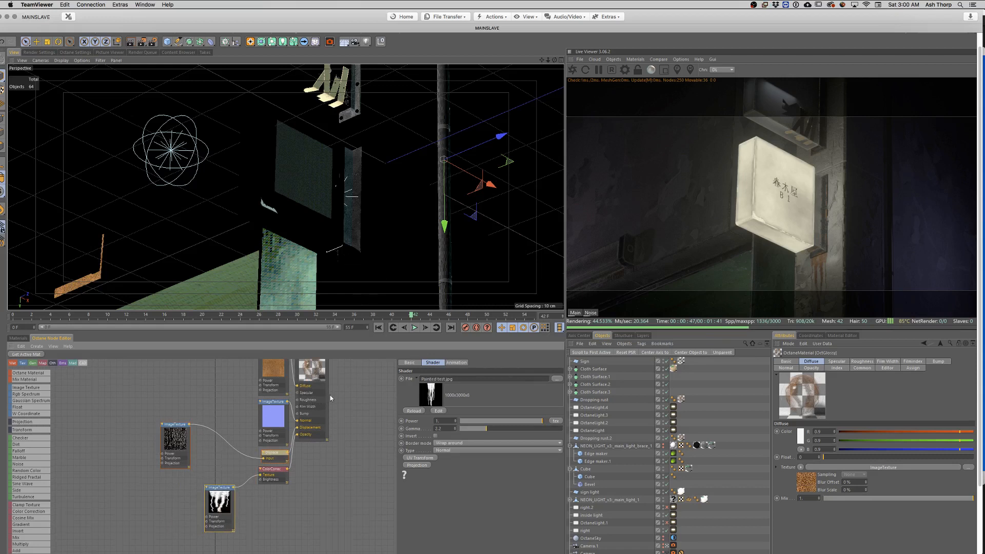
{"action": "middle_click_drag", "start_coordinate": [330, 395], "coordinate": [327, 412]}
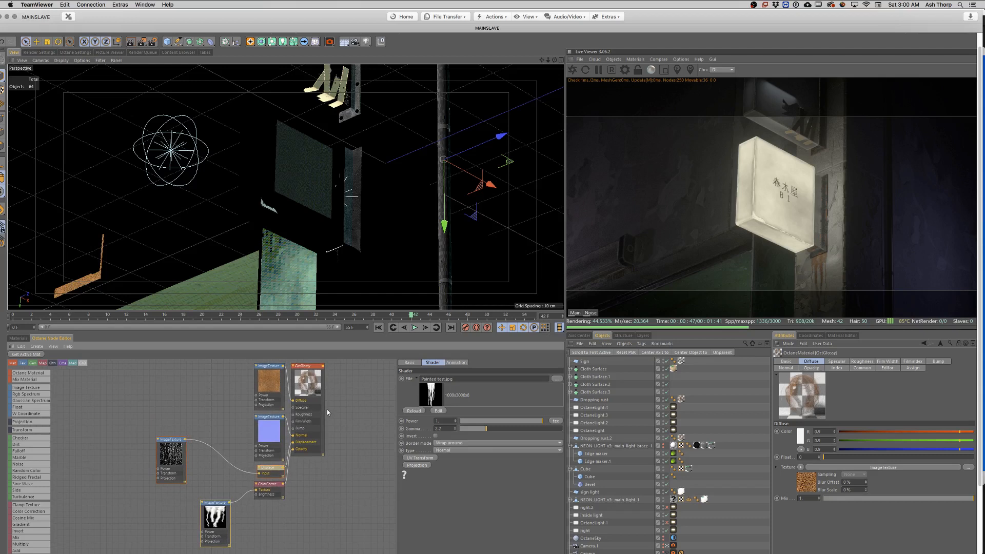
{"action": "left_click_drag", "start_coordinate": [213, 533], "coordinate": [213, 528]}
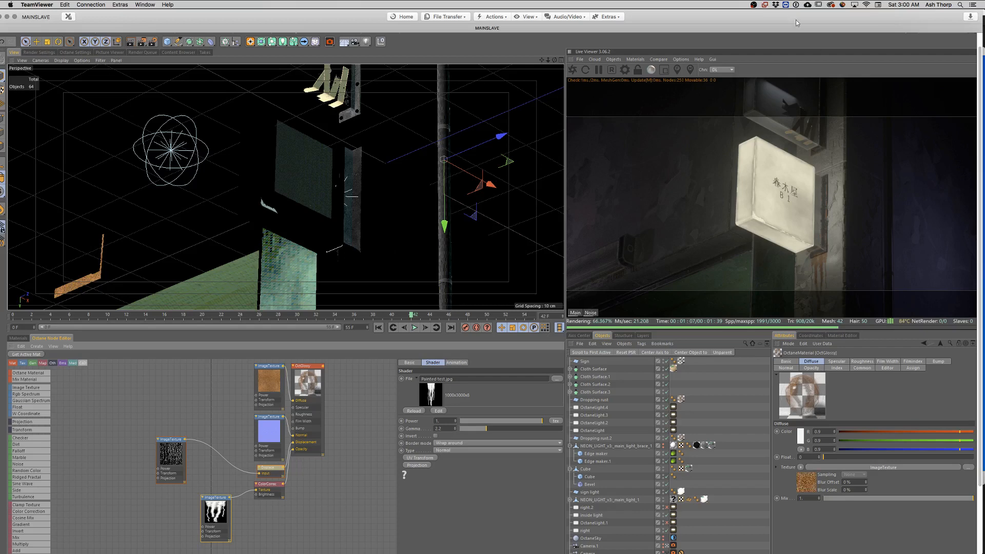
{"action": "left_click_drag", "start_coordinate": [797, 21], "coordinate": [799, 20]}
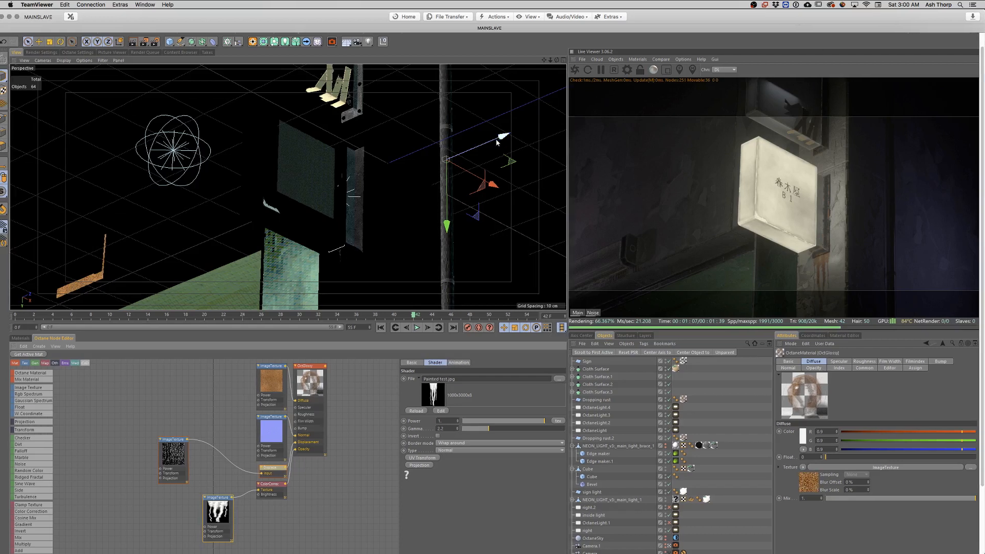
Step: Select the Dropping rust.2 plane and slide it sideways out of its place below the sign
{"action": "left_click", "coordinate": [356, 272]}
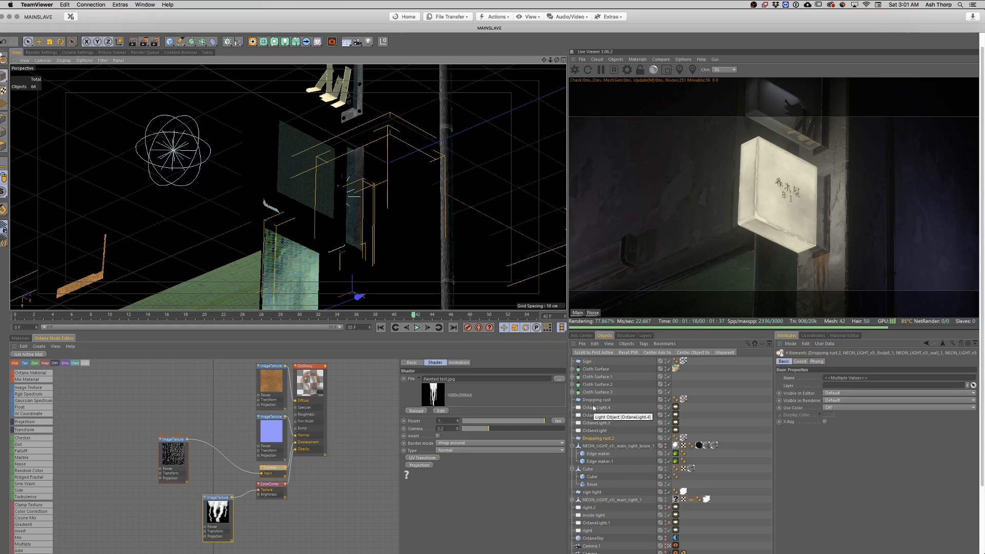
{"action": "left_click", "coordinate": [596, 439]}
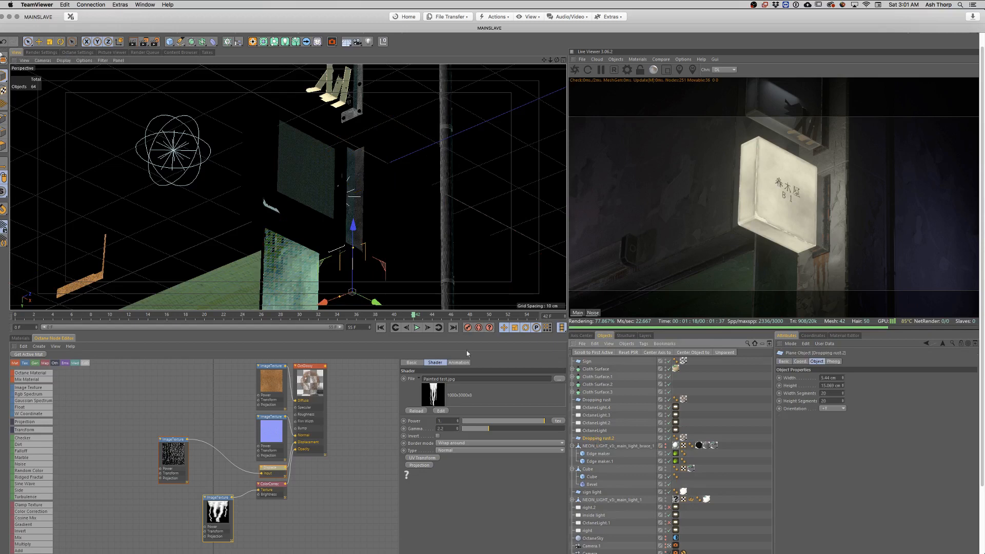
{"action": "left_click_drag", "start_coordinate": [377, 302], "coordinate": [359, 299]}
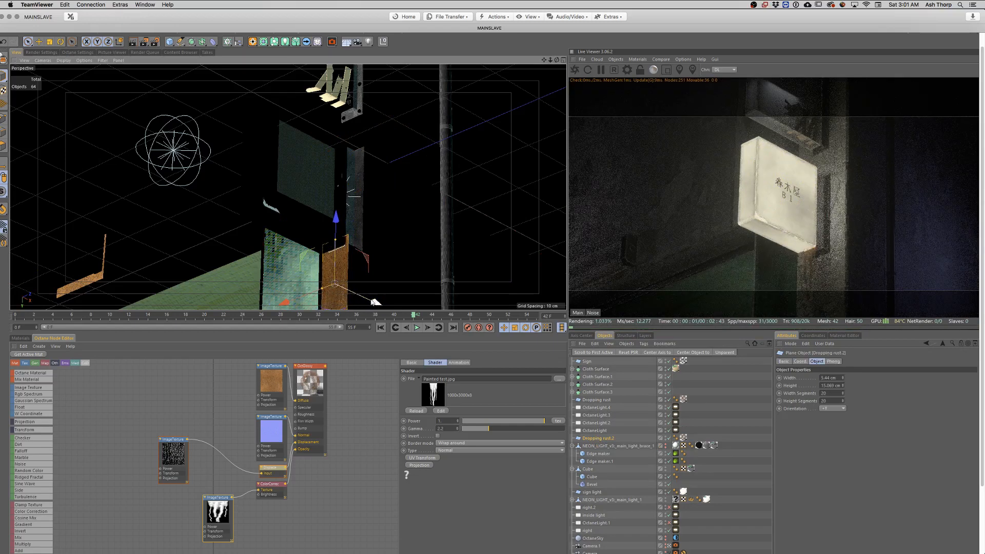
{"action": "left_click_drag", "start_coordinate": [375, 302], "coordinate": [335, 291]}
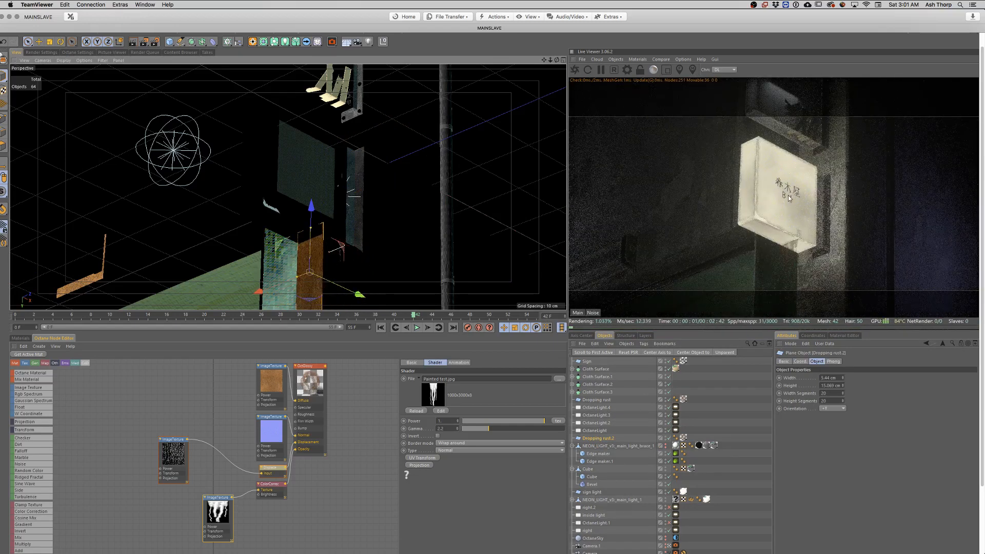
Step: Undo the moves of the Dropping rust.2 plane to put it back below the sign
{"action": "key", "text": "ctrl+a"}
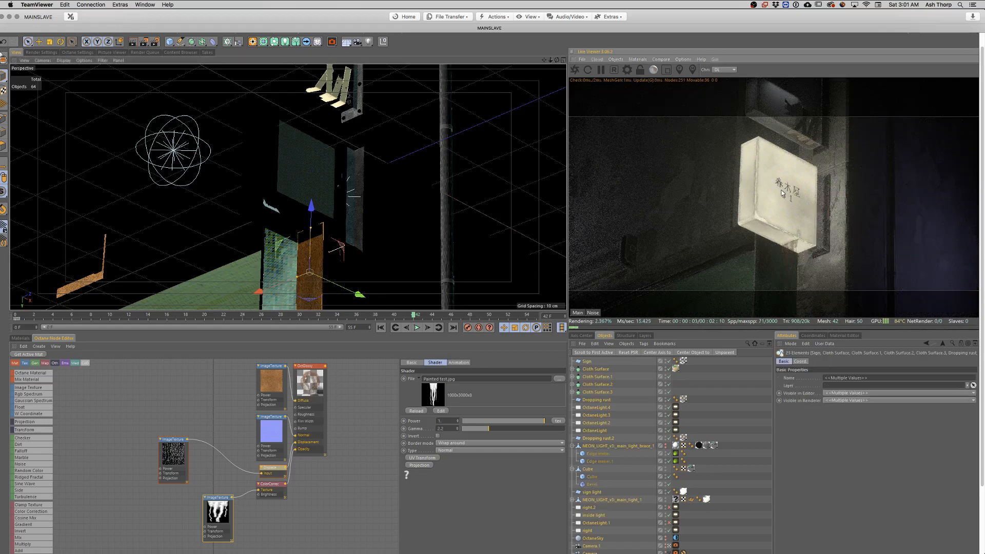
{"action": "key", "text": "ctrl+z"}
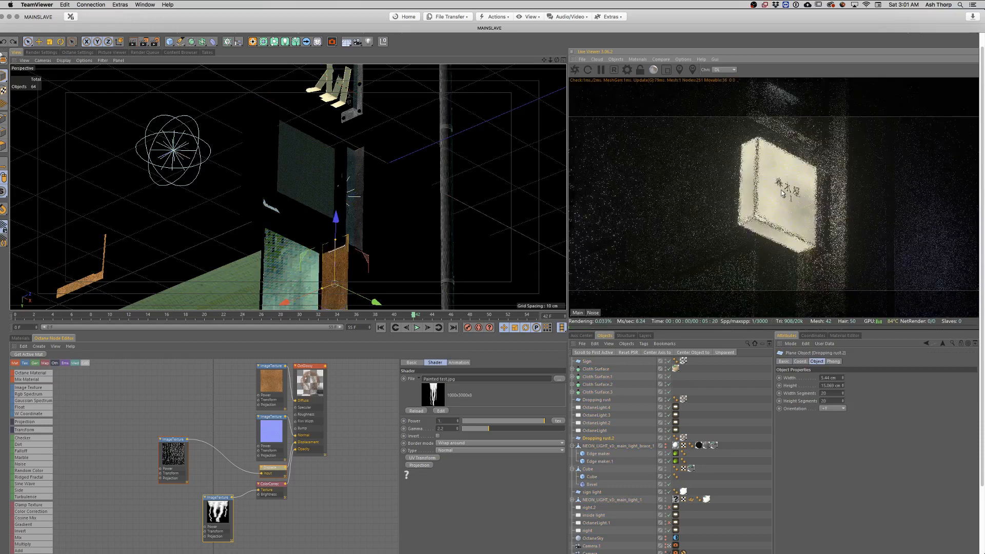
{"action": "key", "text": "ctrl+z"}
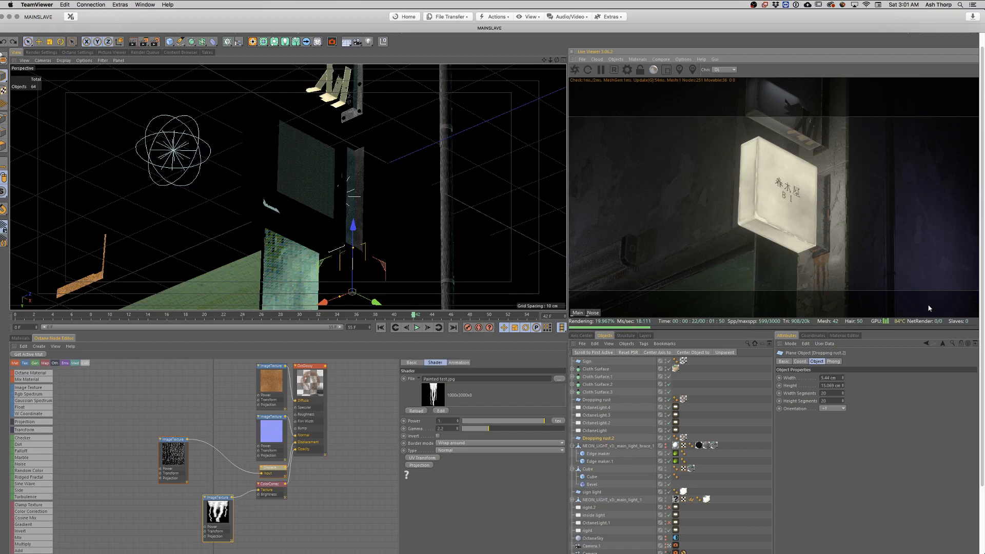
Step: Show all four views and examine the scene's overall light layout in the top and front views
{"action": "middle_click", "coordinate": [253, 136]}
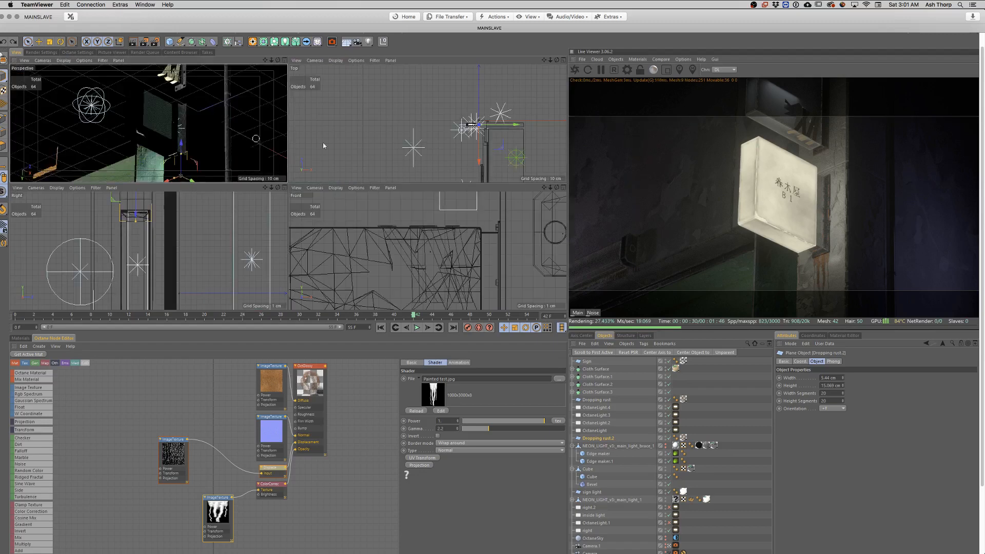
{"action": "scroll", "coordinate": [454, 118], "scroll_direction": "down", "scroll_amount": 3}
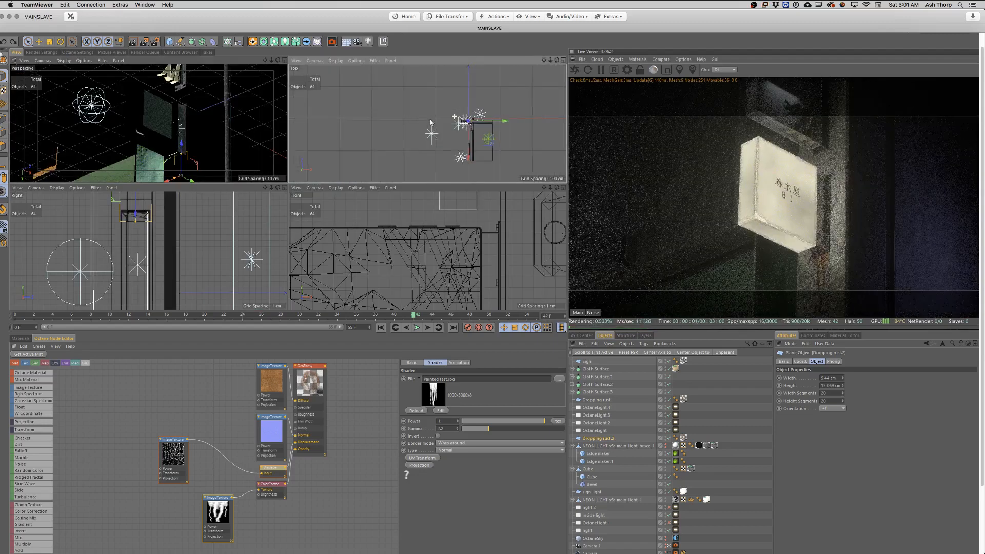
{"action": "scroll", "coordinate": [414, 266], "scroll_direction": "down", "scroll_amount": 8}
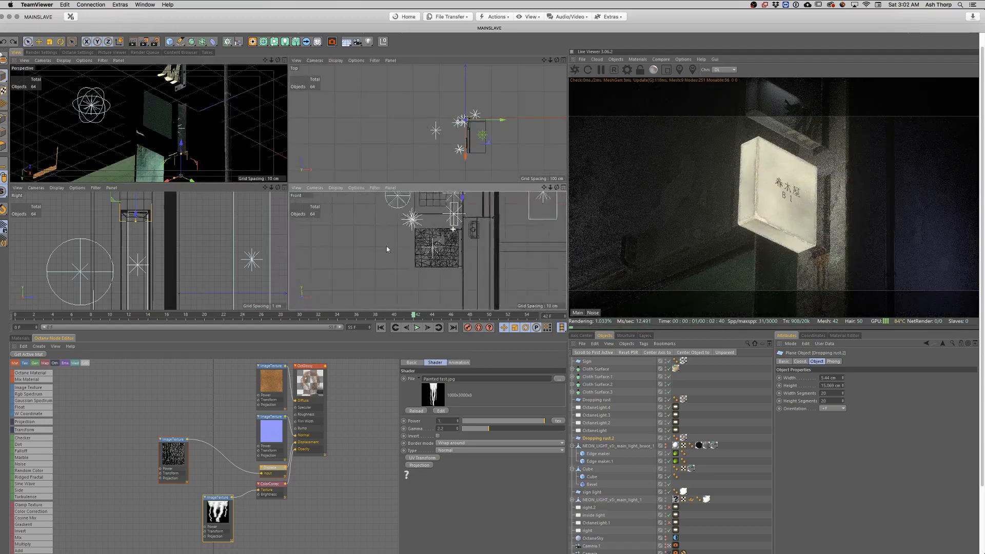
{"action": "middle_click_drag", "start_coordinate": [413, 235], "coordinate": [403, 276], "text": "alt"}
{"action": "scroll", "coordinate": [418, 255], "scroll_direction": "down", "scroll_amount": 2}
{"action": "scroll", "coordinate": [402, 276], "scroll_direction": "down", "scroll_amount": 2}
{"action": "scroll", "coordinate": [219, 234], "scroll_direction": "down", "scroll_amount": 8}
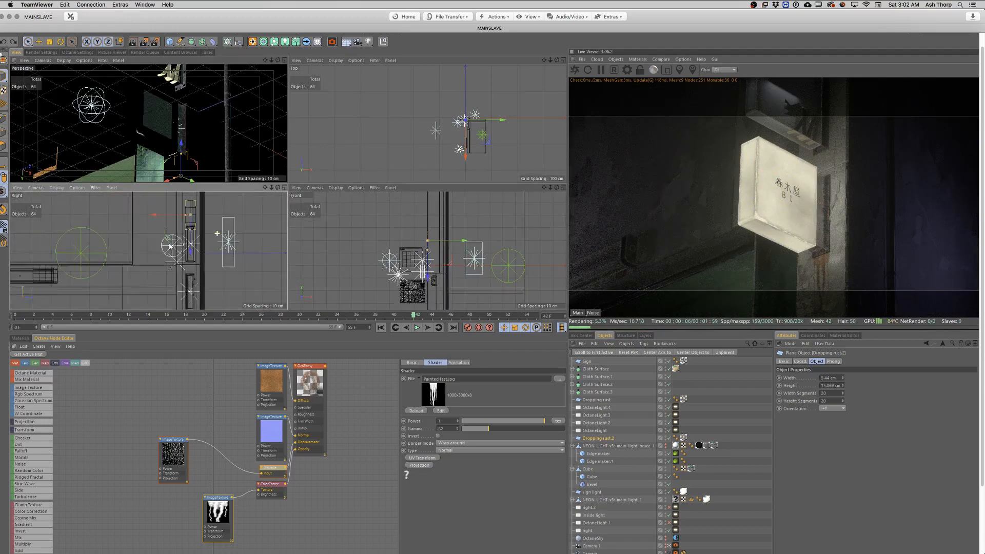
Step: Examine the lights around the sign and wall in the right view, then more closely in the front and top views
{"action": "right_click_drag", "start_coordinate": [138, 254], "coordinate": [135, 252], "text": "alt"}
{"action": "middle_click_drag", "start_coordinate": [146, 246], "coordinate": [137, 264], "text": "alt"}
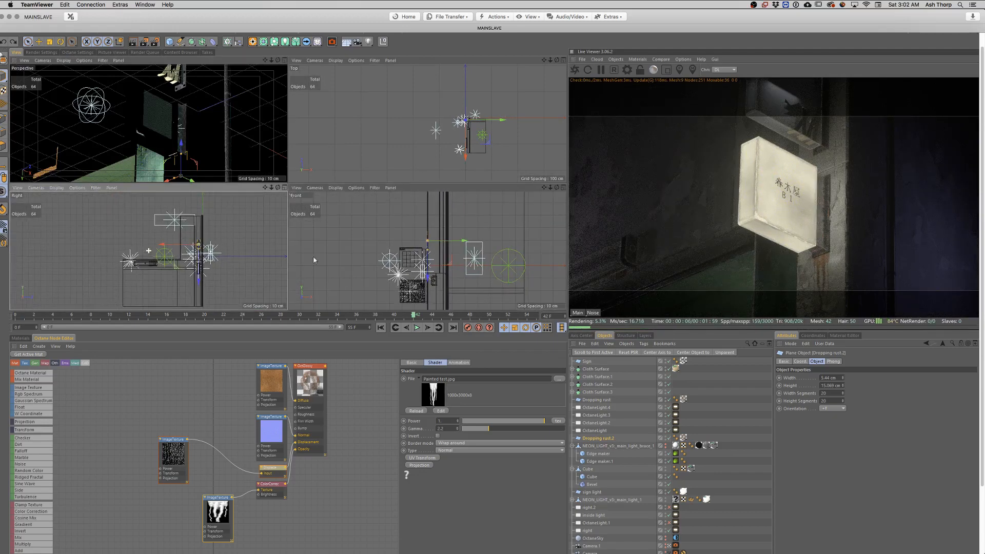
{"action": "middle_click_drag", "start_coordinate": [447, 257], "coordinate": [451, 257], "text": "alt"}
{"action": "right_click_drag", "start_coordinate": [427, 253], "coordinate": [466, 244], "text": "alt"}
{"action": "middle_click_drag", "start_coordinate": [461, 253], "coordinate": [457, 236], "text": "alt"}
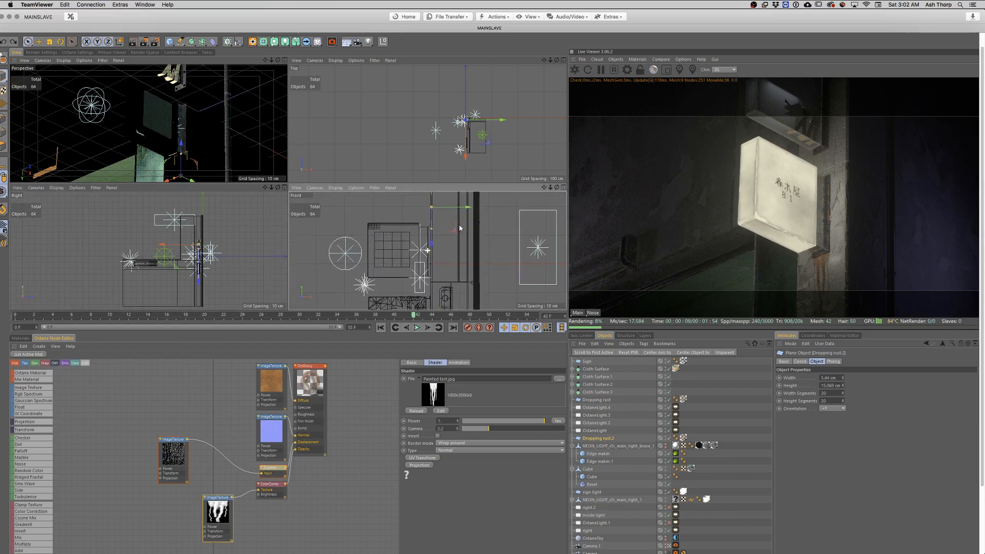
{"action": "right_click_drag", "start_coordinate": [457, 238], "coordinate": [449, 236], "text": "alt"}
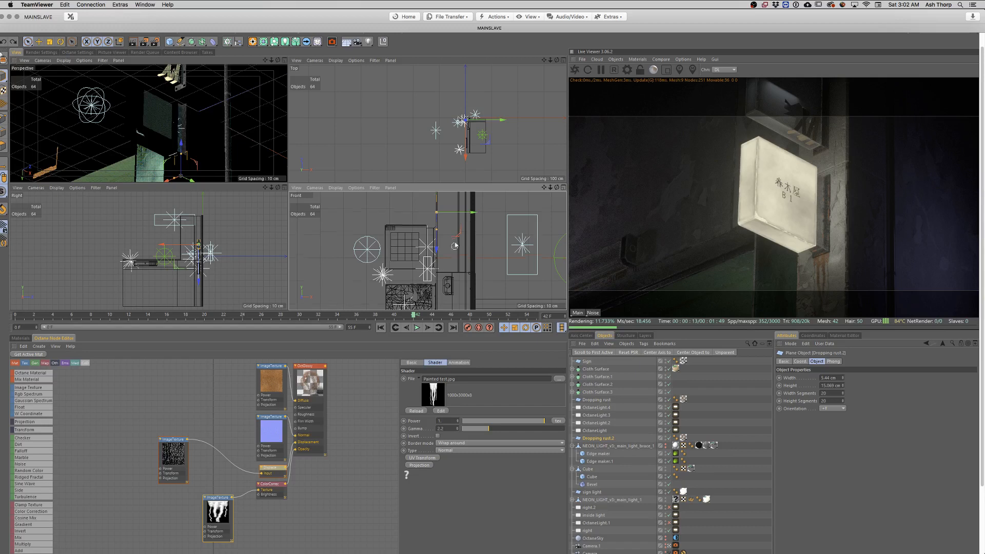
{"action": "middle_click_drag", "start_coordinate": [454, 246], "coordinate": [453, 239], "text": "alt"}
{"action": "right_click_drag", "start_coordinate": [466, 136], "coordinate": [489, 129], "text": "alt"}
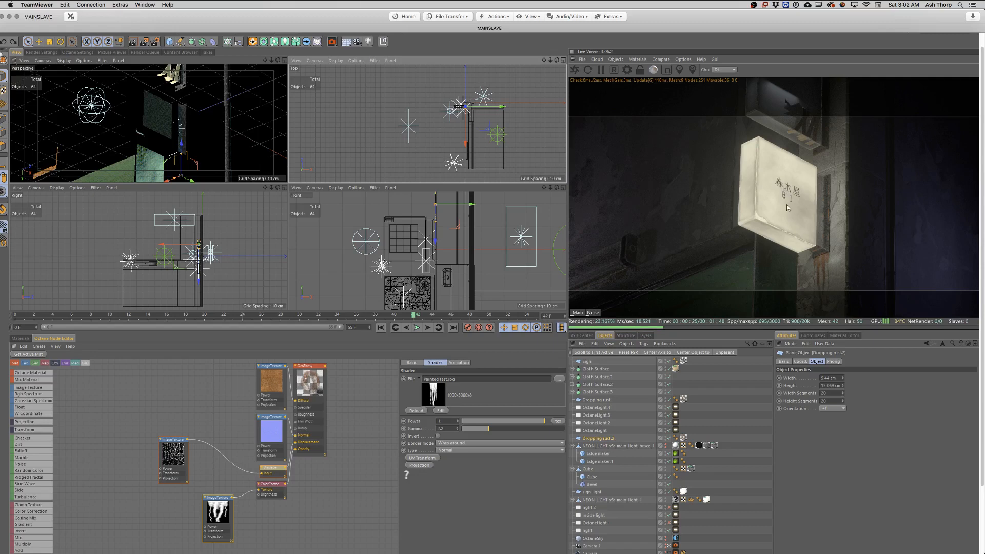
Step: Maximize the top view and turn on the camera's editor visibility to display its field of view
{"action": "middle_click", "coordinate": [442, 141]}
{"action": "scroll", "coordinate": [372, 162], "scroll_direction": "up", "scroll_amount": 5}
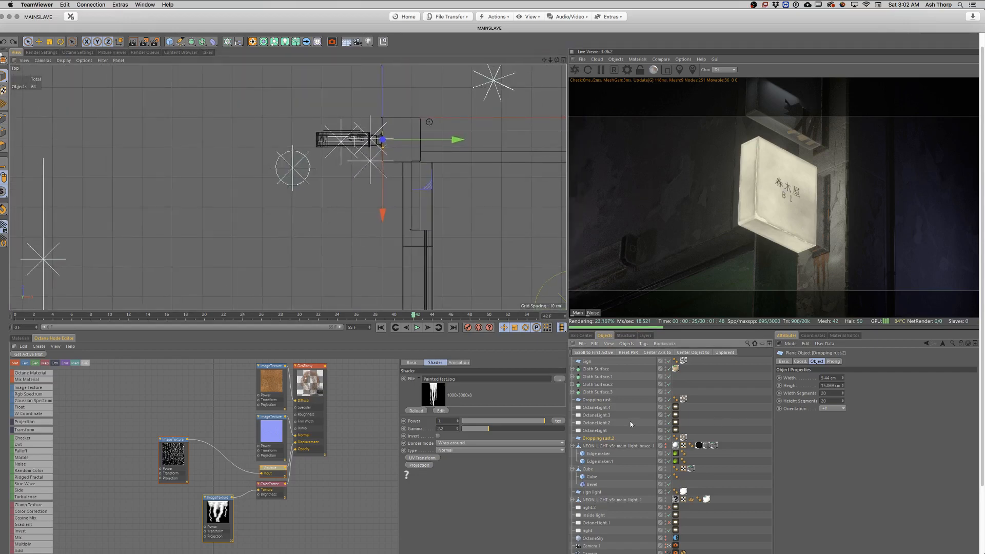
{"action": "left_click", "coordinate": [666, 548]}
{"action": "scroll", "coordinate": [438, 190], "scroll_direction": "down", "scroll_amount": 10}
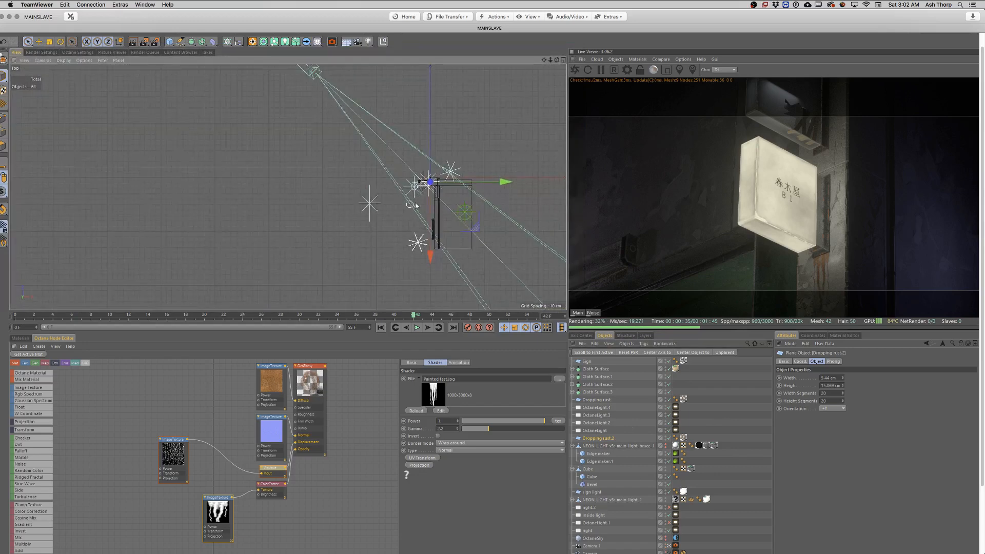
Step: Examine each light's position relative to the sign and the camera's view cone in the top view, and return to four views
{"action": "scroll", "coordinate": [438, 194], "scroll_direction": "up", "scroll_amount": 6}
{"action": "middle_click_drag", "start_coordinate": [407, 177], "coordinate": [401, 175], "text": "alt"}
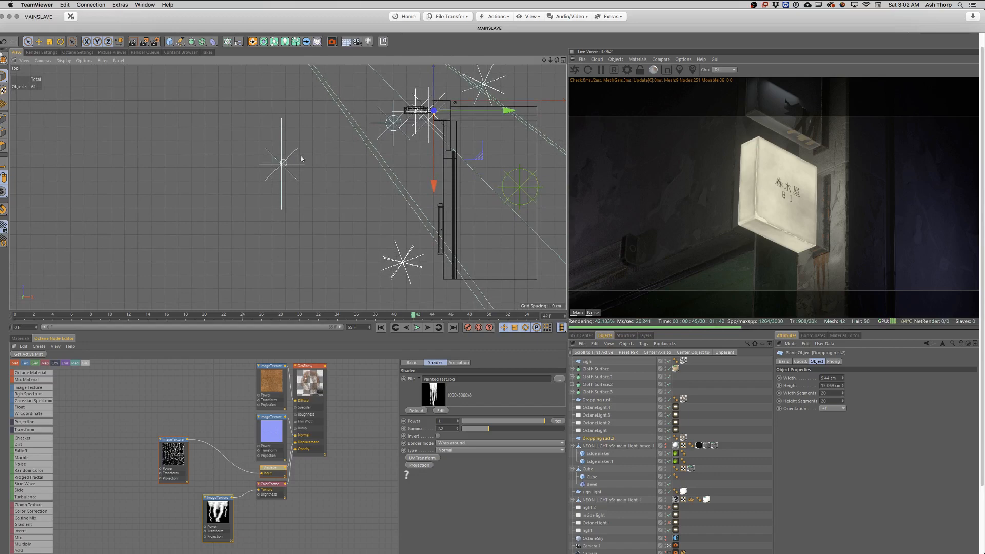
{"action": "middle_click_drag", "start_coordinate": [352, 145], "coordinate": [280, 200], "text": "alt"}
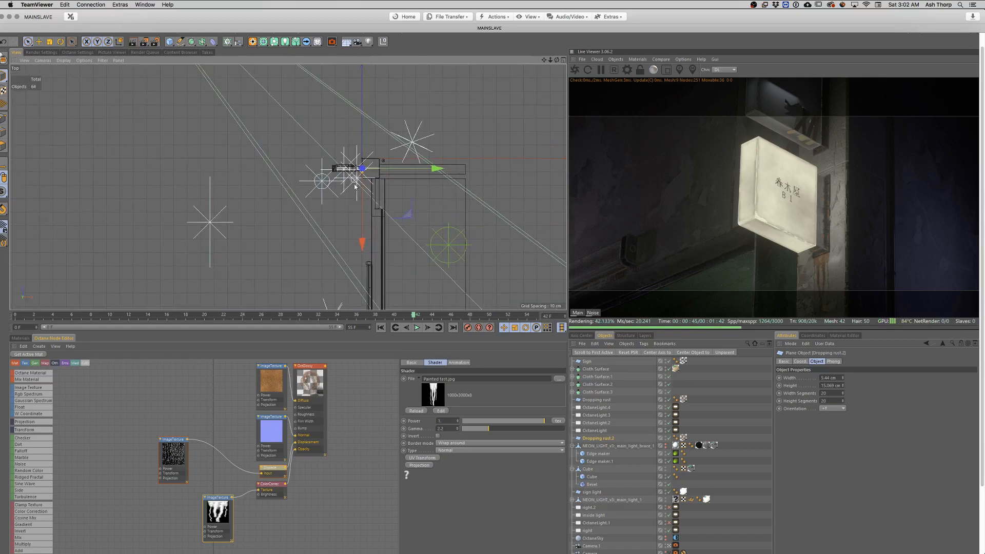
{"action": "middle_click_drag", "start_coordinate": [410, 152], "coordinate": [356, 163], "text": "alt"}
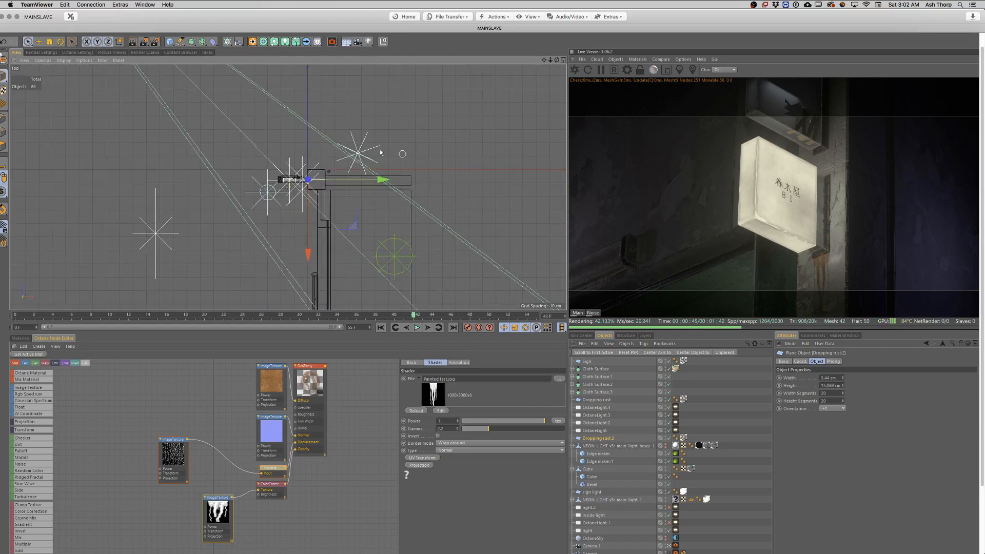
{"action": "scroll", "coordinate": [404, 173], "scroll_direction": "down", "scroll_amount": 3}
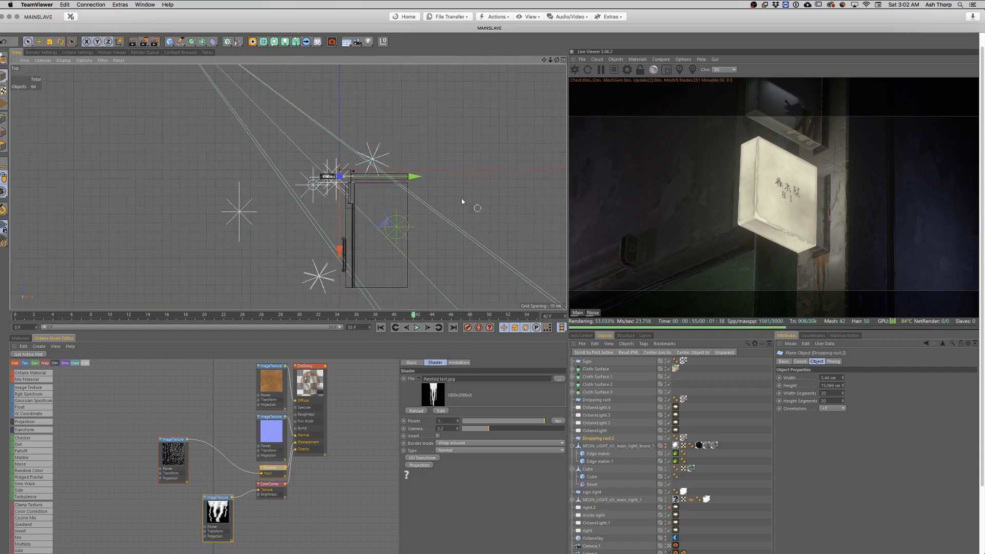
{"action": "scroll", "coordinate": [409, 209], "scroll_direction": "down", "scroll_amount": 1}
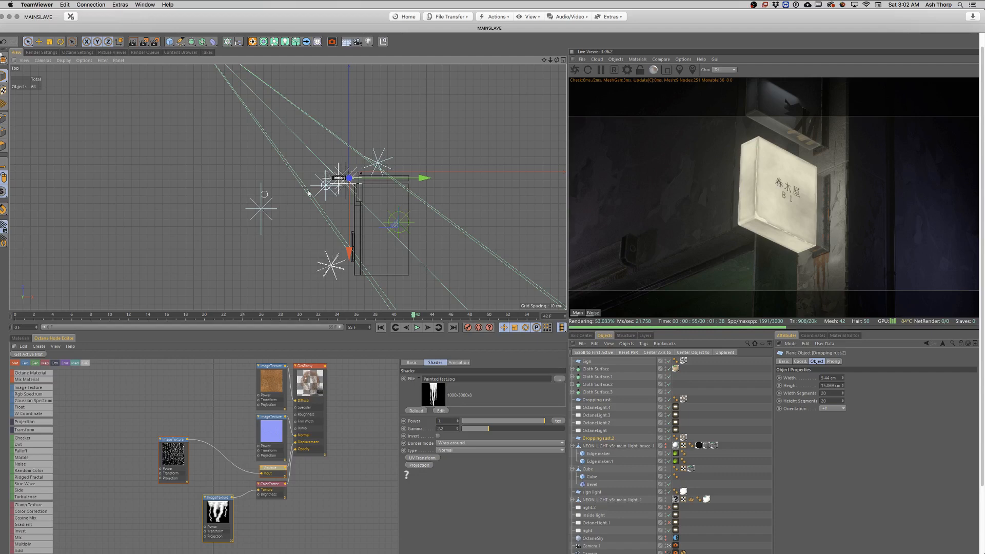
{"action": "scroll", "coordinate": [333, 186], "scroll_direction": "down", "scroll_amount": 2}
{"action": "key", "text": "ctrl+Tab"}
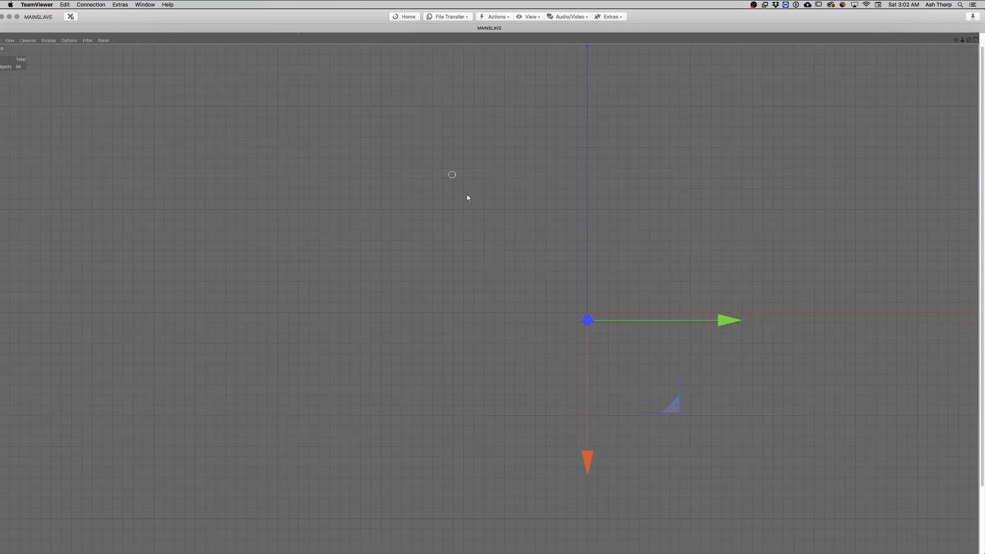
{"action": "key", "text": "ctrl+Tab"}
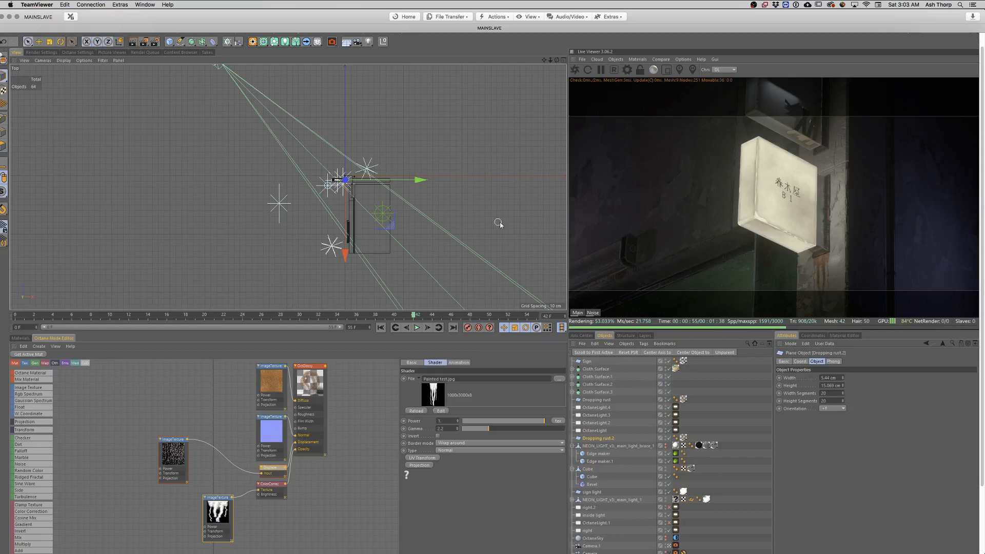
{"action": "middle_click", "coordinate": [402, 165]}
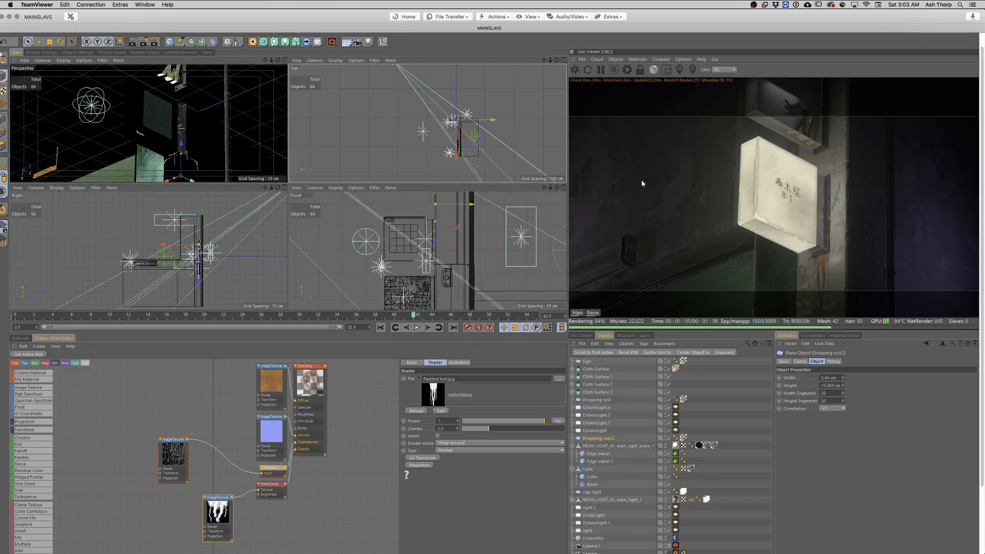